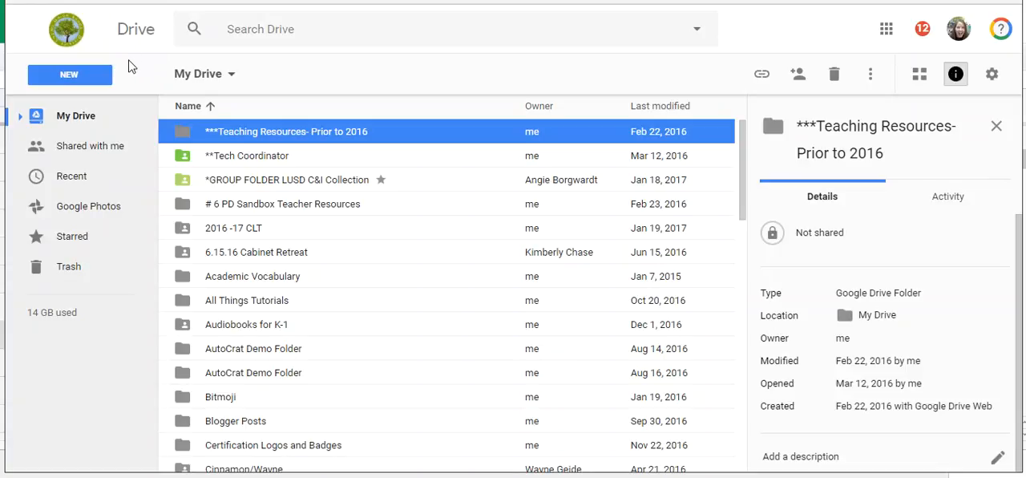
Step: Create a new Google Sites website from My Drive
{"action": "left_click", "coordinate": [69, 75]}
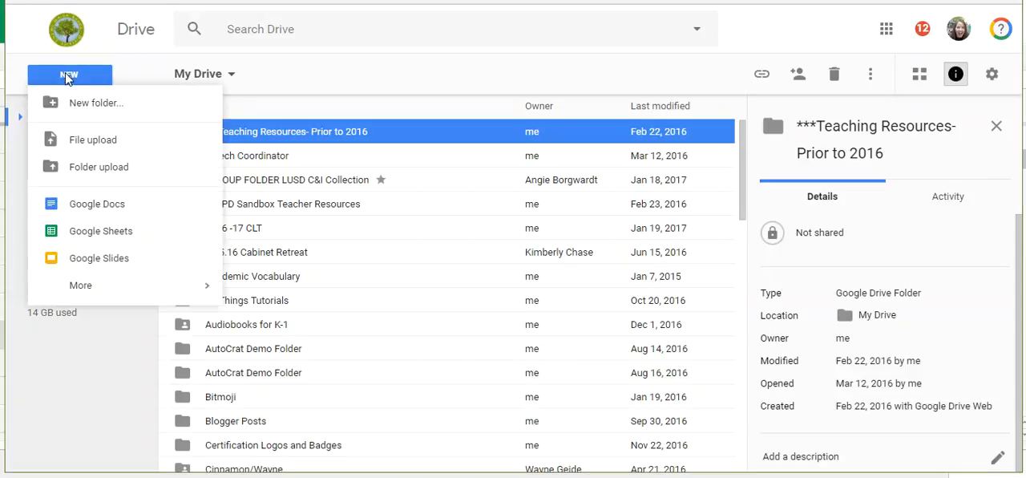
{"action": "mouse_move", "coordinate": [91, 289]}
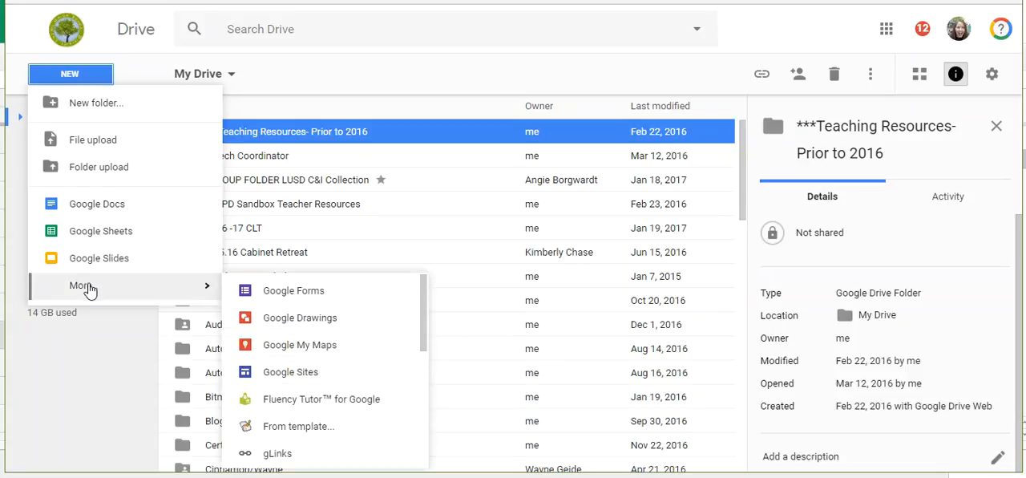
{"action": "left_click", "coordinate": [247, 371]}
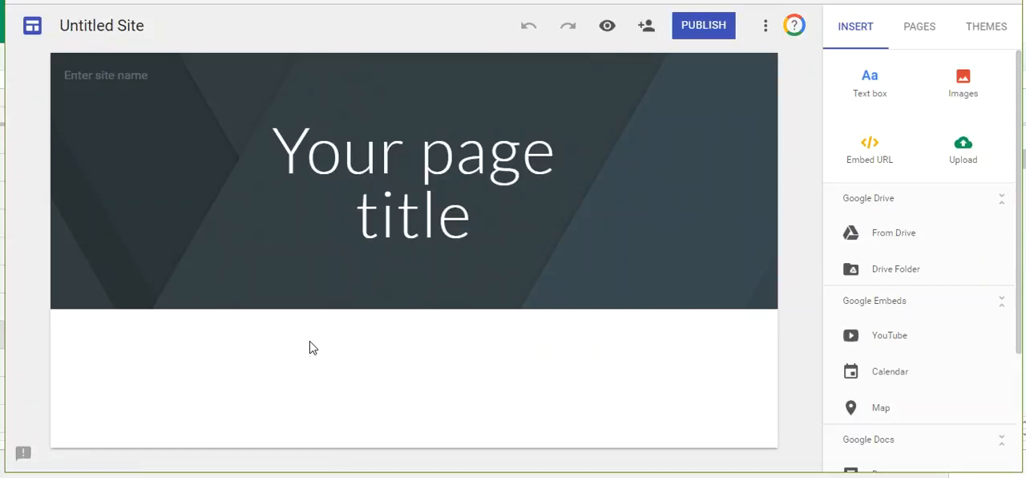
Step: Replace the placeholder page title in the header with "My Title"
{"action": "mouse_move", "coordinate": [377, 242]}
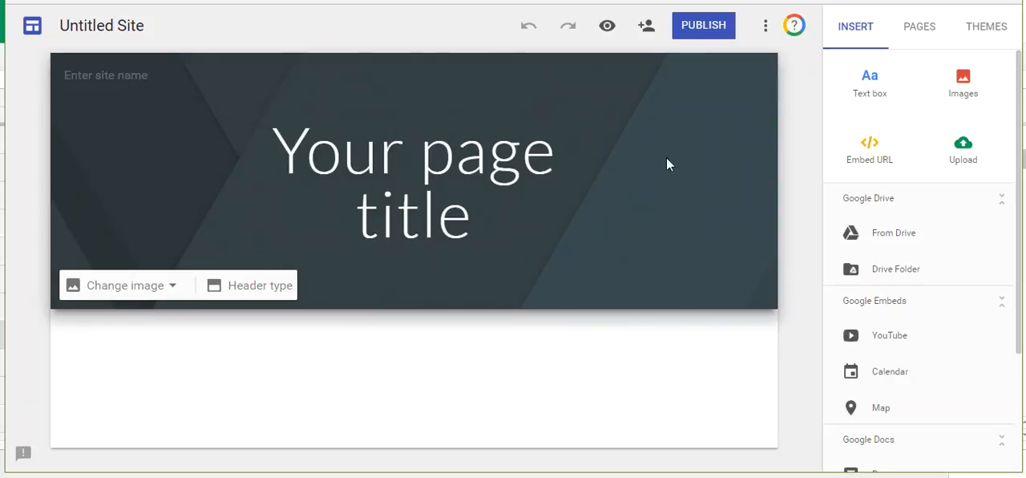
{"action": "left_click", "coordinate": [337, 140]}
{"action": "key", "text": "ctrl+a"}
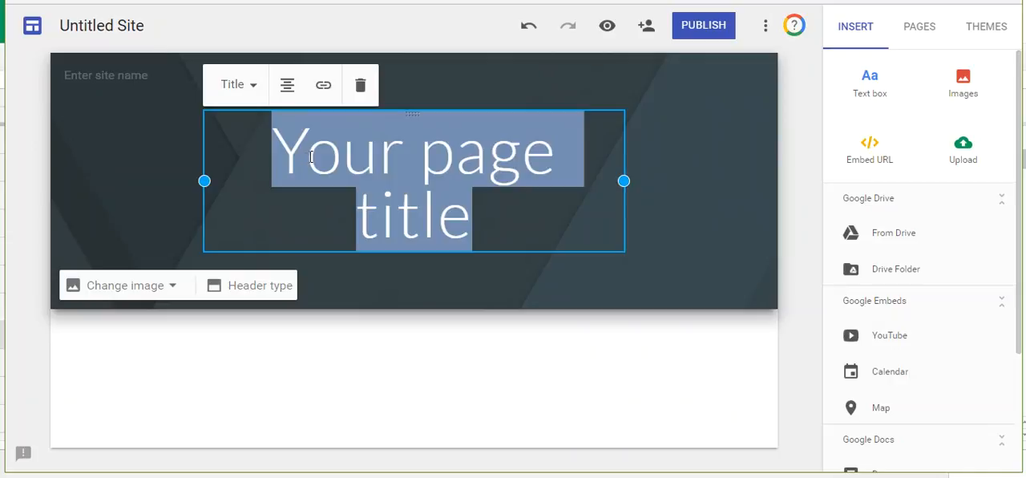
{"action": "type", "text": "My "}
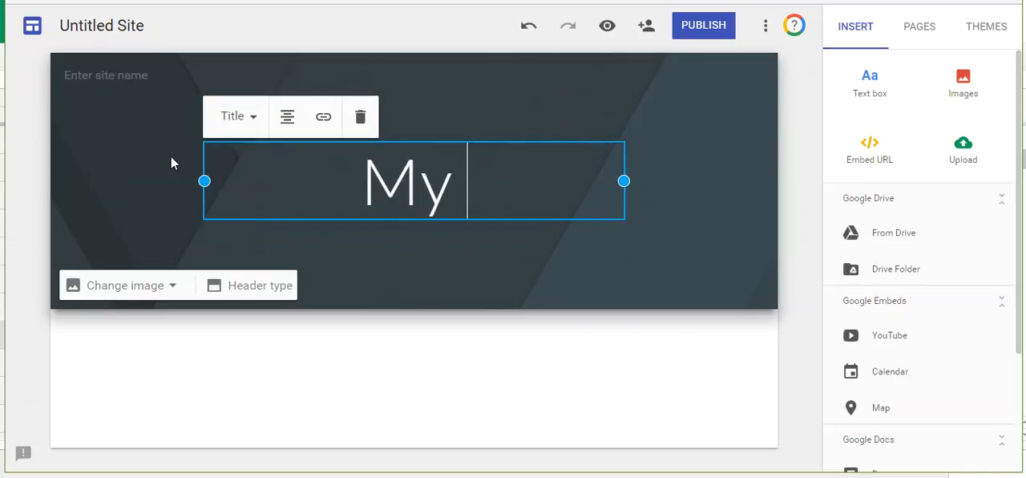
{"action": "type", "text": "Title"}
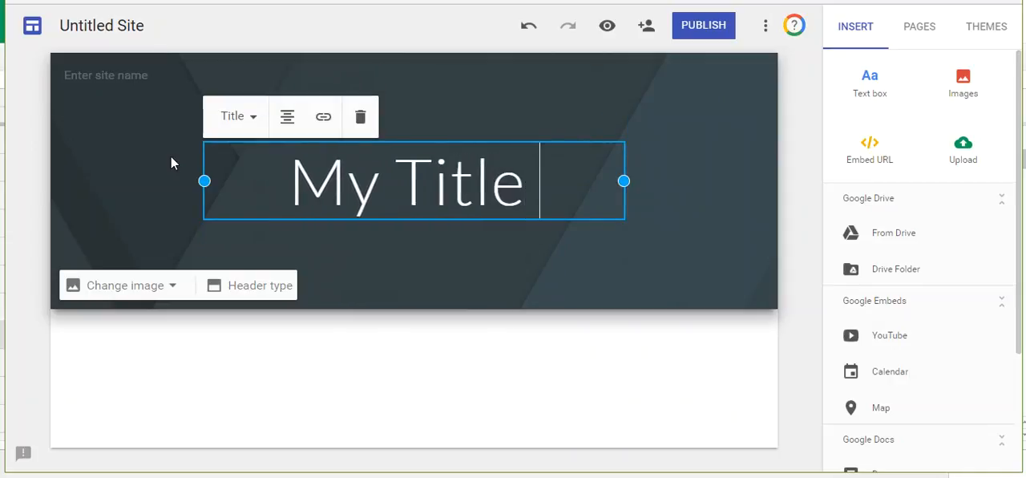
Step: Try the Title only and Large banner header types and return the header to Banner
{"action": "left_click", "coordinate": [258, 289]}
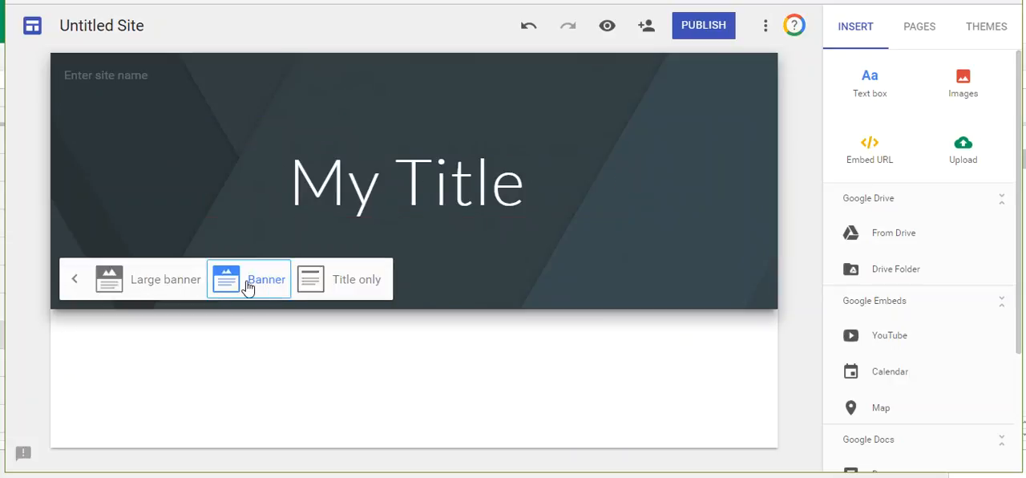
{"action": "left_click", "coordinate": [359, 285]}
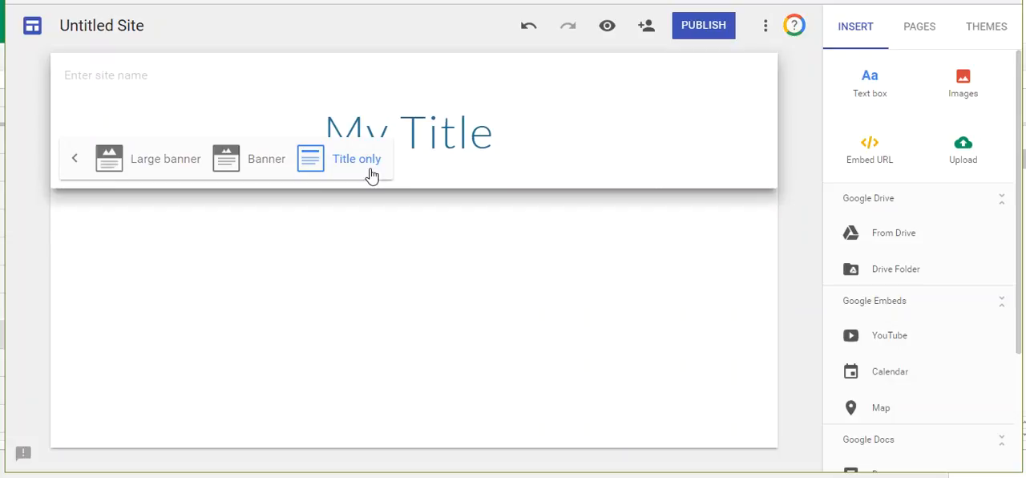
{"action": "left_click", "coordinate": [176, 164]}
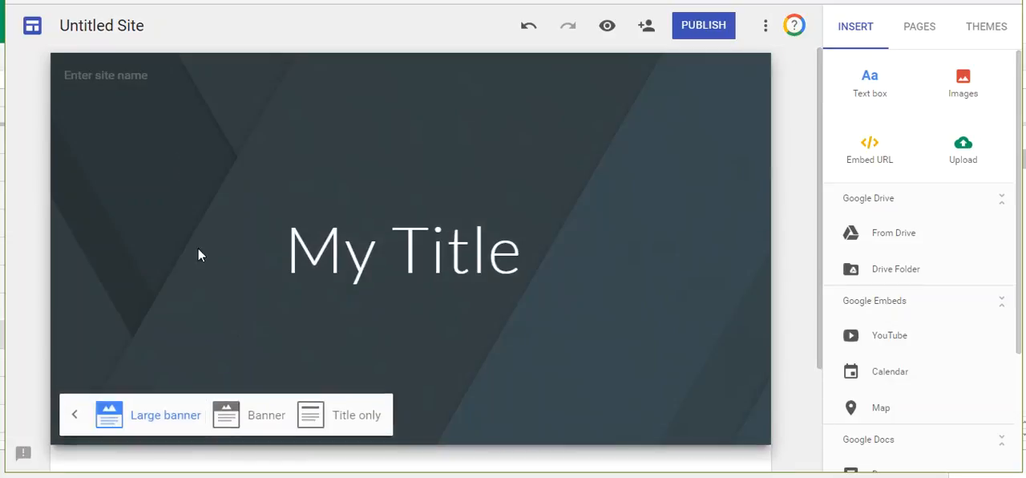
{"action": "left_click", "coordinate": [347, 414]}
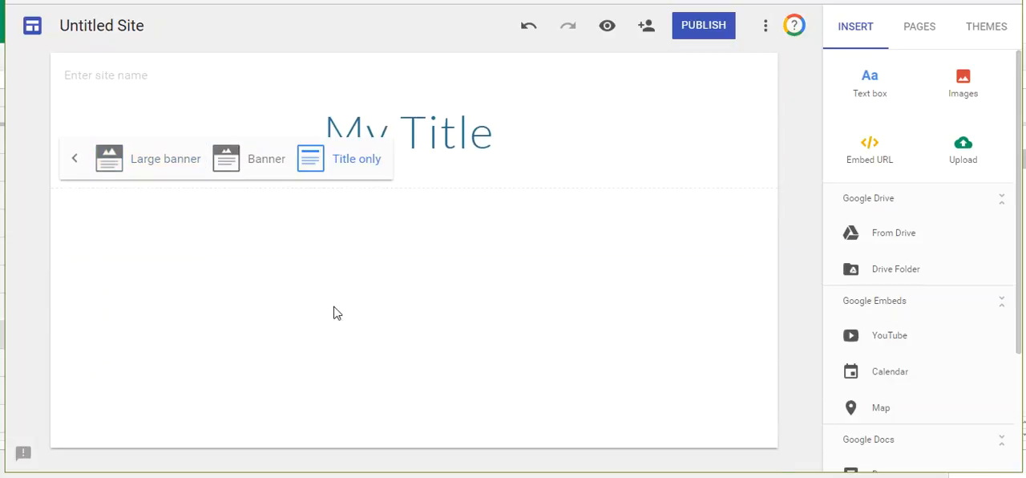
{"action": "left_click", "coordinate": [274, 163]}
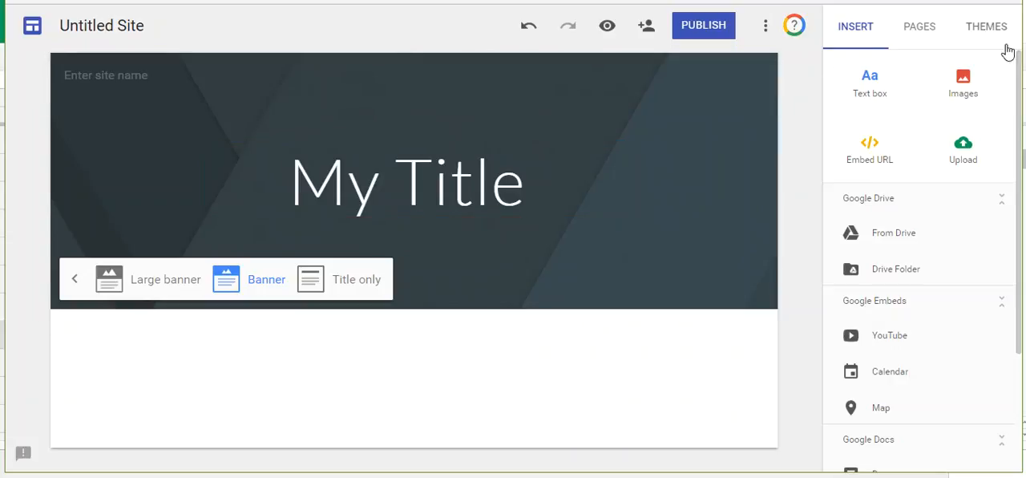
Step: Apply the Level theme to the site with the blue accent colour and the Slab font style
{"action": "left_click", "coordinate": [984, 31]}
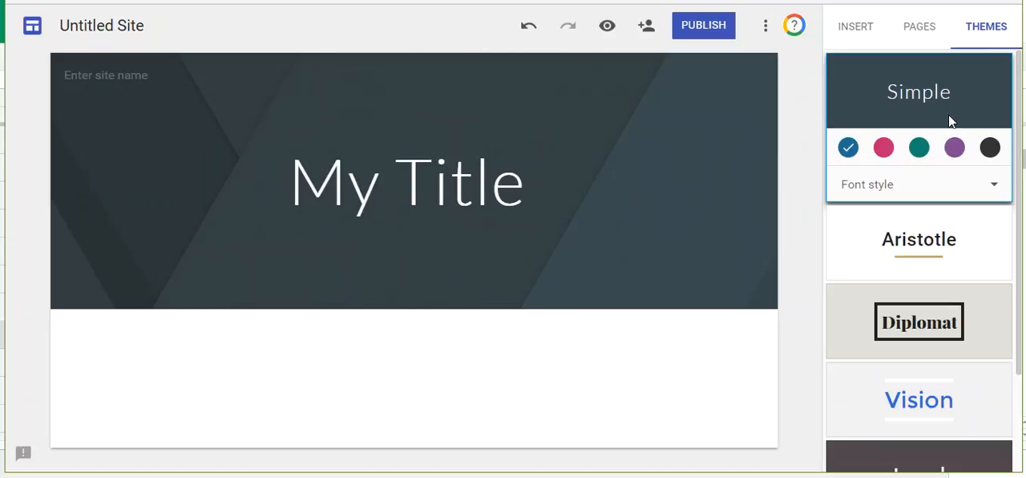
{"action": "scroll", "coordinate": [898, 285], "scroll_direction": "down", "scroll_amount": 2}
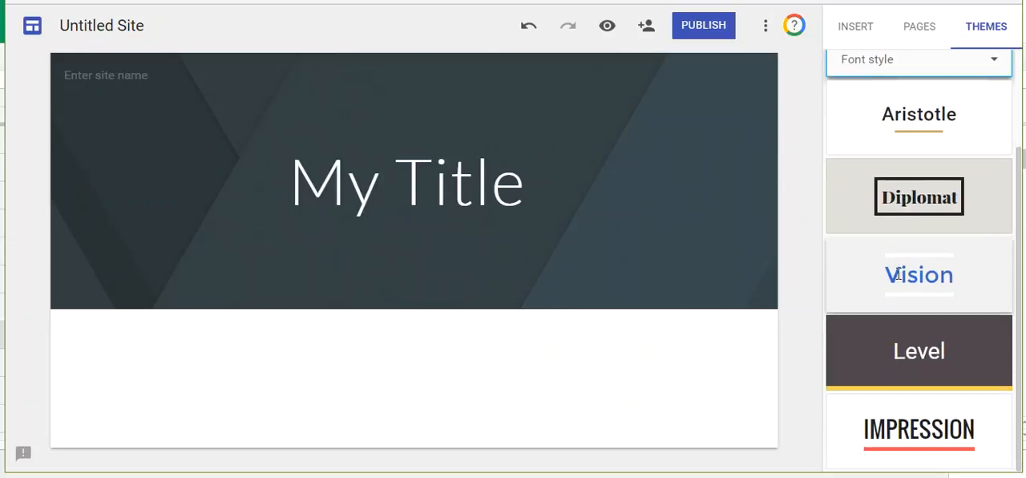
{"action": "left_click", "coordinate": [895, 343]}
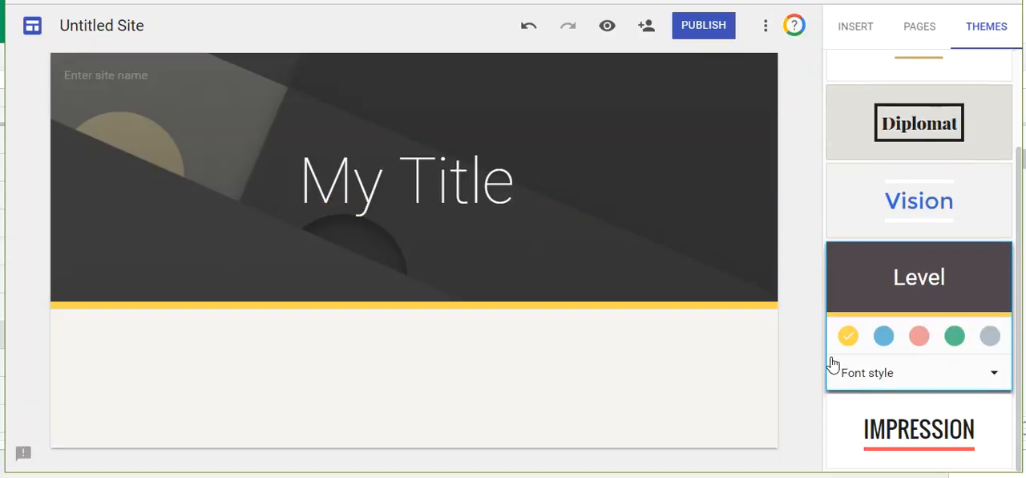
{"action": "left_click", "coordinate": [884, 337]}
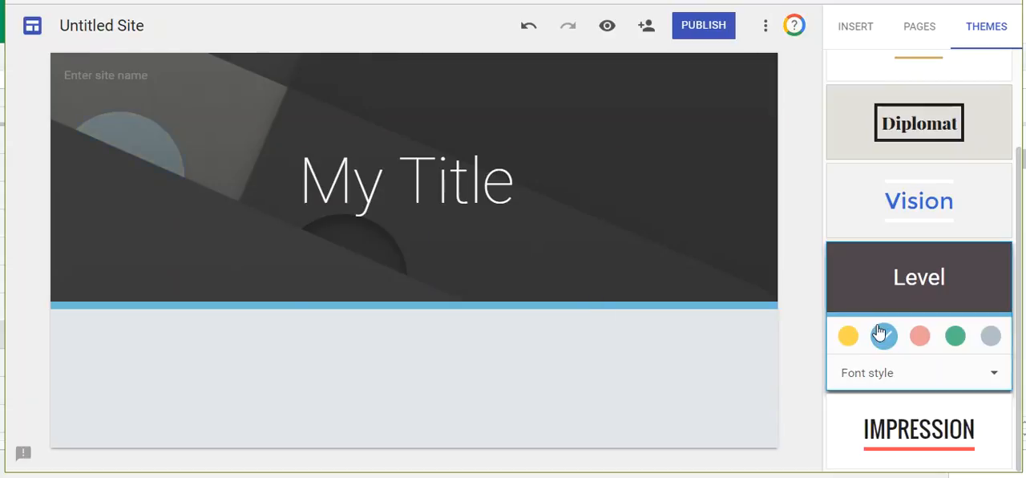
{"action": "left_click", "coordinate": [904, 374]}
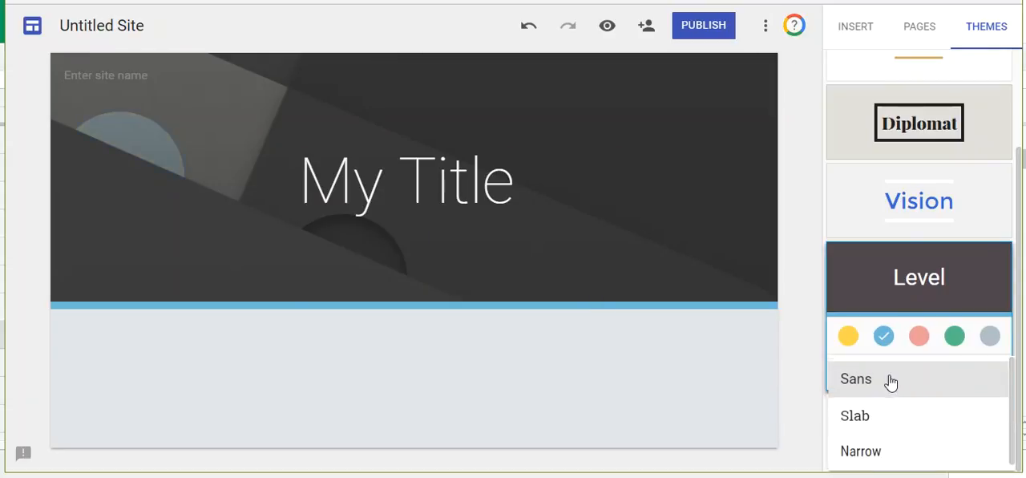
{"action": "left_click", "coordinate": [871, 410]}
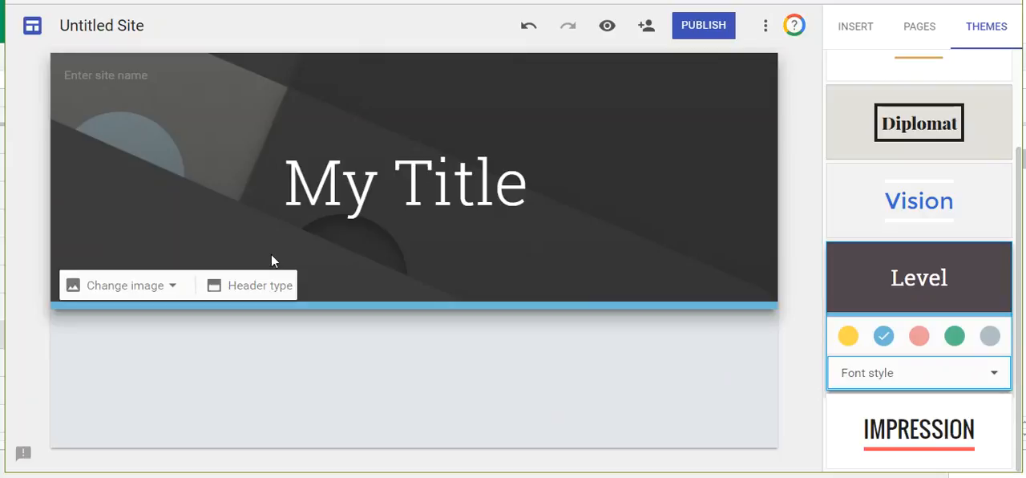
{"action": "left_click", "coordinate": [143, 287]}
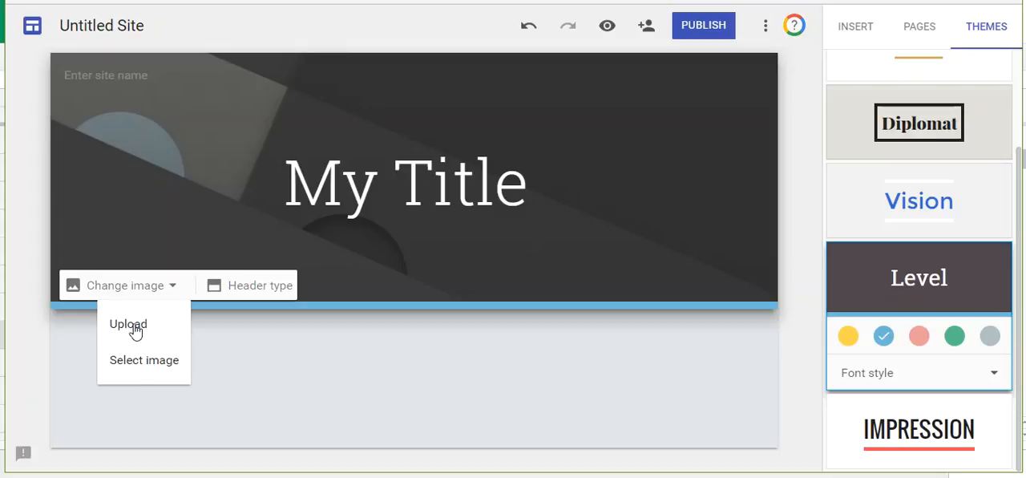
{"action": "left_click", "coordinate": [189, 203]}
{"action": "left_click", "coordinate": [386, 336]}
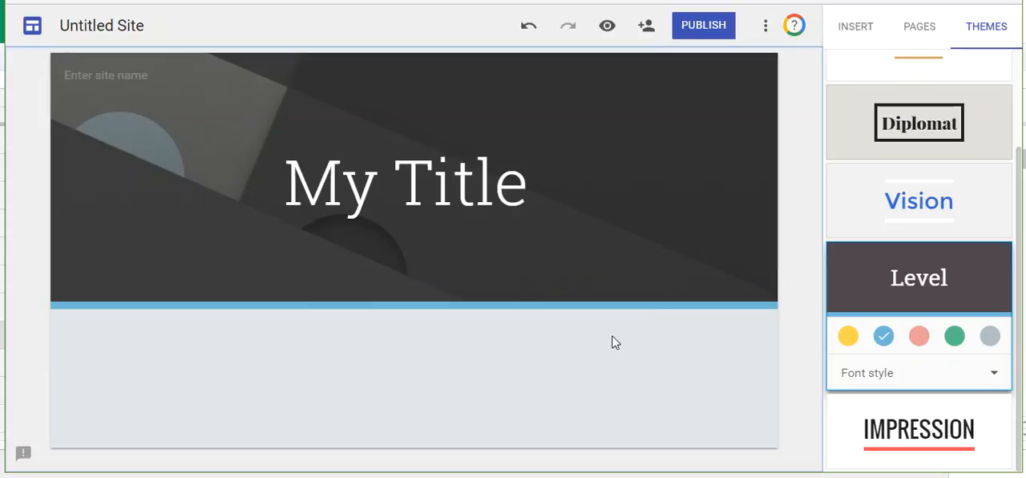
Step: Insert a text box on the page below the header
{"action": "left_click", "coordinate": [857, 28]}
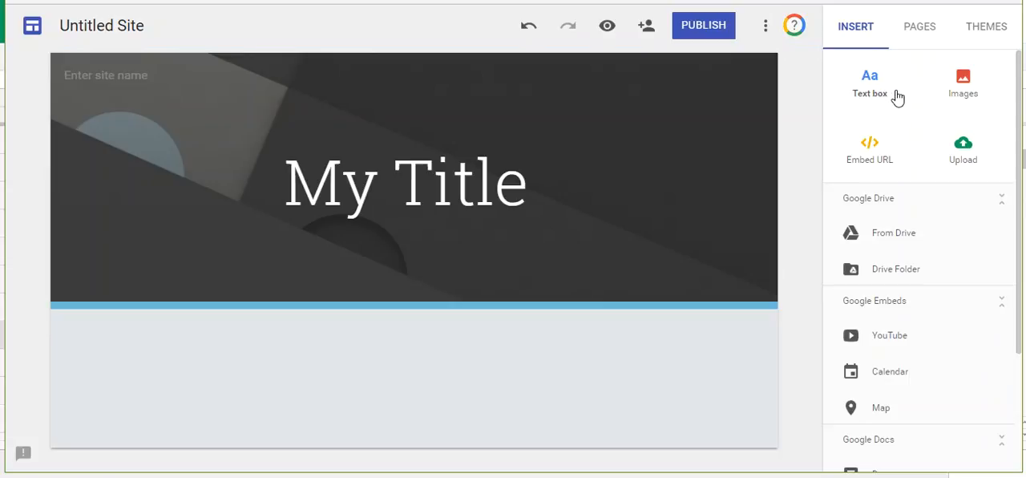
{"action": "scroll", "coordinate": [895, 96], "scroll_direction": "down", "scroll_amount": 3}
{"action": "scroll", "coordinate": [870, 257], "scroll_direction": "up", "scroll_amount": 3}
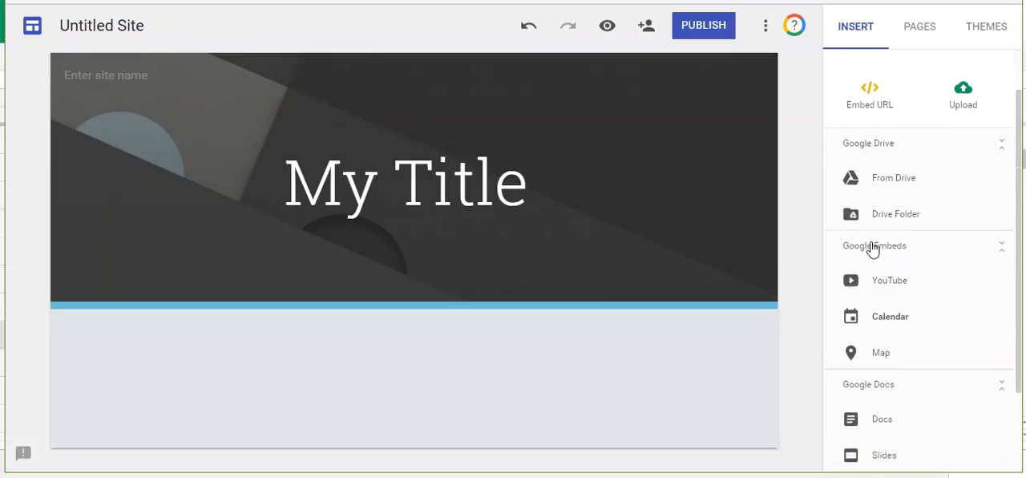
{"action": "left_click", "coordinate": [873, 82]}
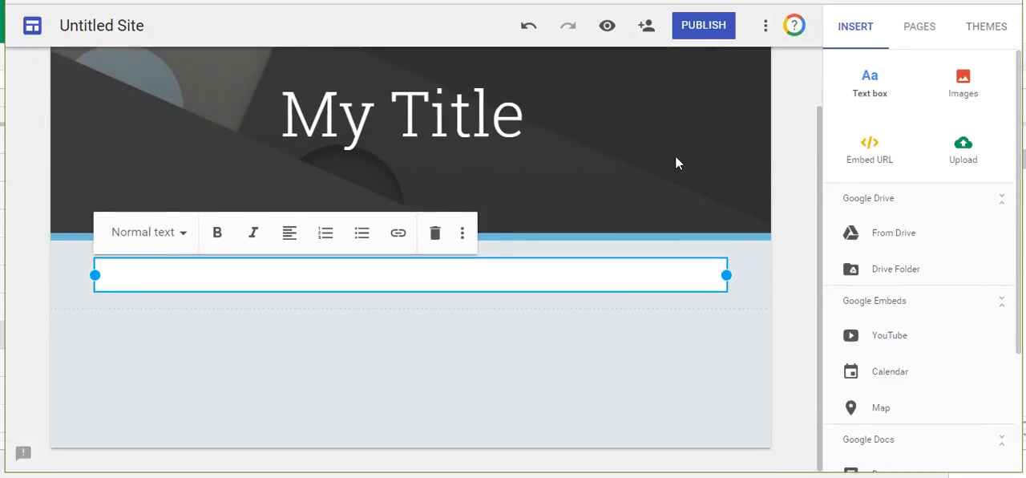
Step: Set the new text box to the Heading style and enter "My Stuff" in it
{"action": "left_click", "coordinate": [184, 234]}
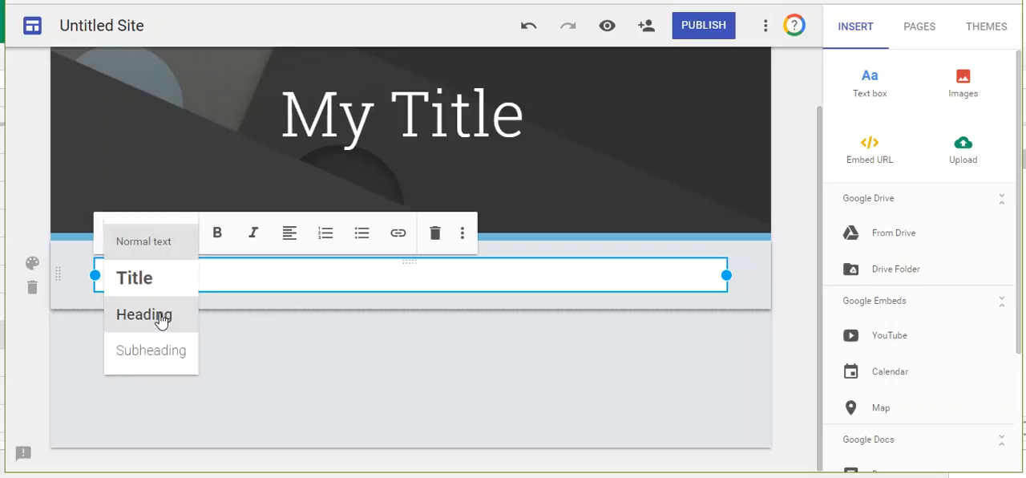
{"action": "left_click", "coordinate": [218, 279]}
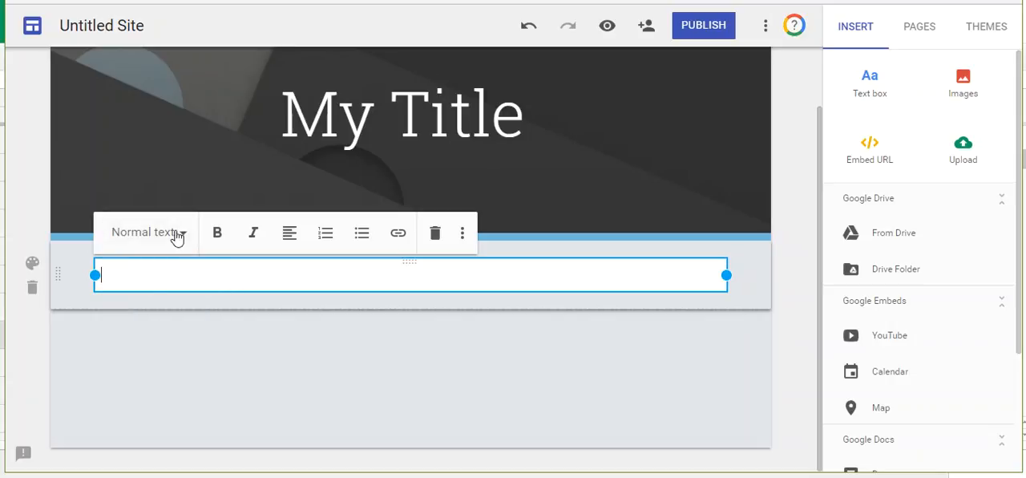
{"action": "left_click", "coordinate": [180, 243]}
{"action": "left_click", "coordinate": [157, 315]}
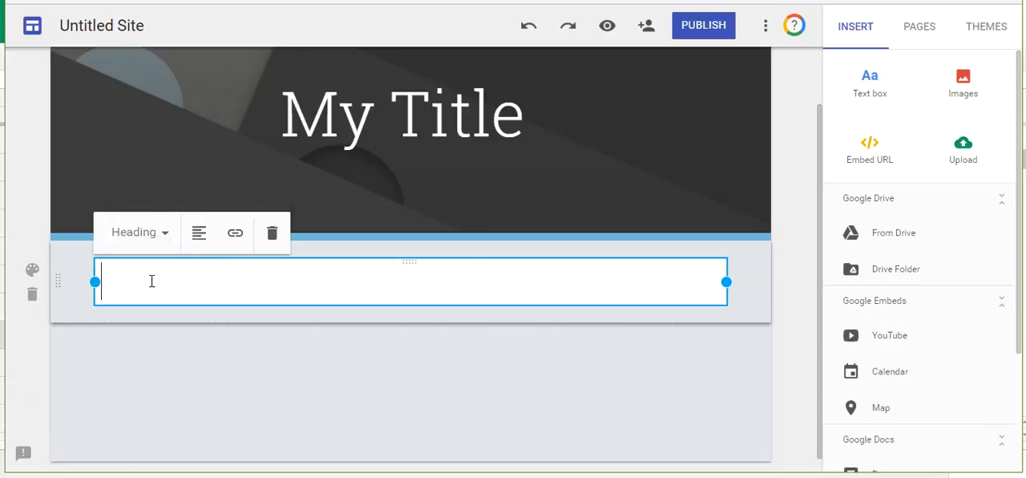
{"action": "type", "text": "My Stuff"}
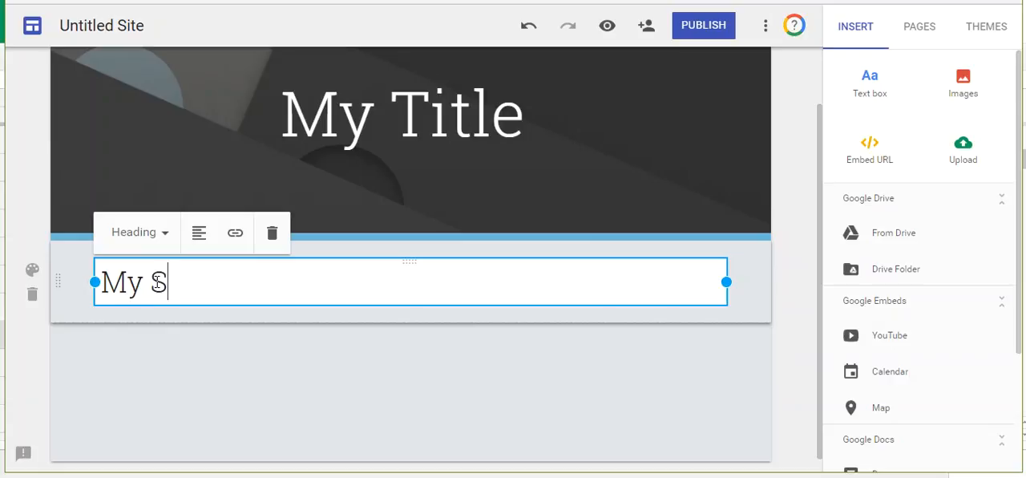
{"action": "left_click", "coordinate": [156, 352]}
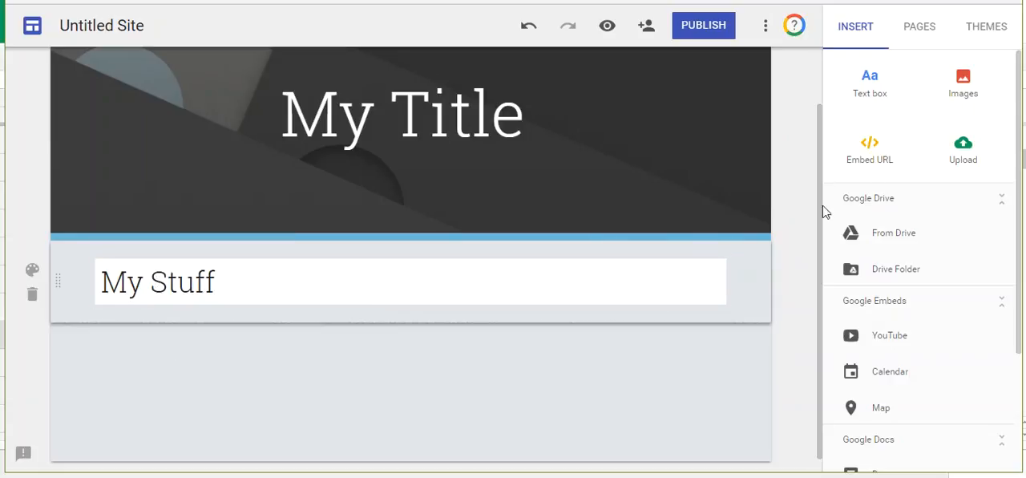
Step: Insert a second text box below the "My Stuff" heading containing the normal text "Your Stuff"
{"action": "left_click", "coordinate": [869, 83]}
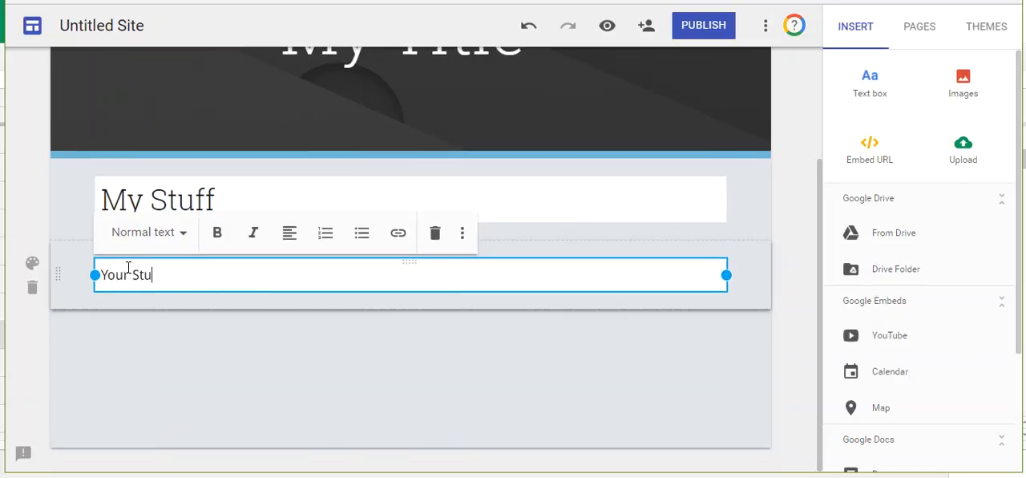
{"action": "type", "text": "Your Stuff"}
{"action": "left_click", "coordinate": [202, 384]}
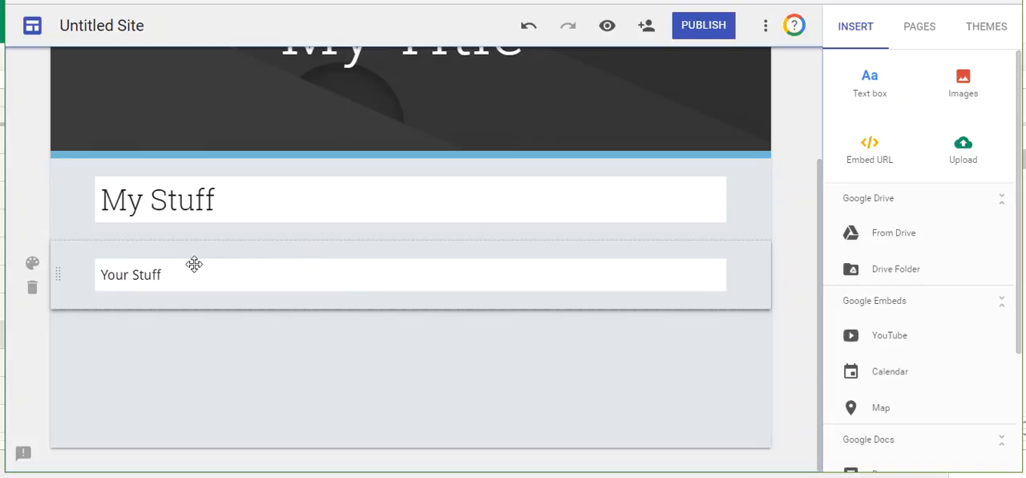
Step: Apply the Emphasis 2 section style to the "Your Stuff" section and move it above the "My Stuff" section
{"action": "left_click", "coordinate": [32, 265]}
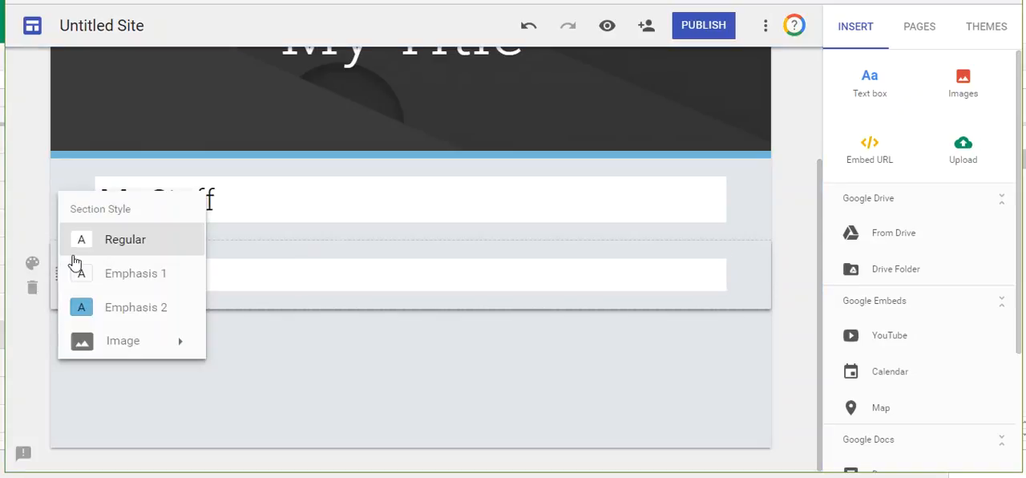
{"action": "left_click", "coordinate": [114, 310]}
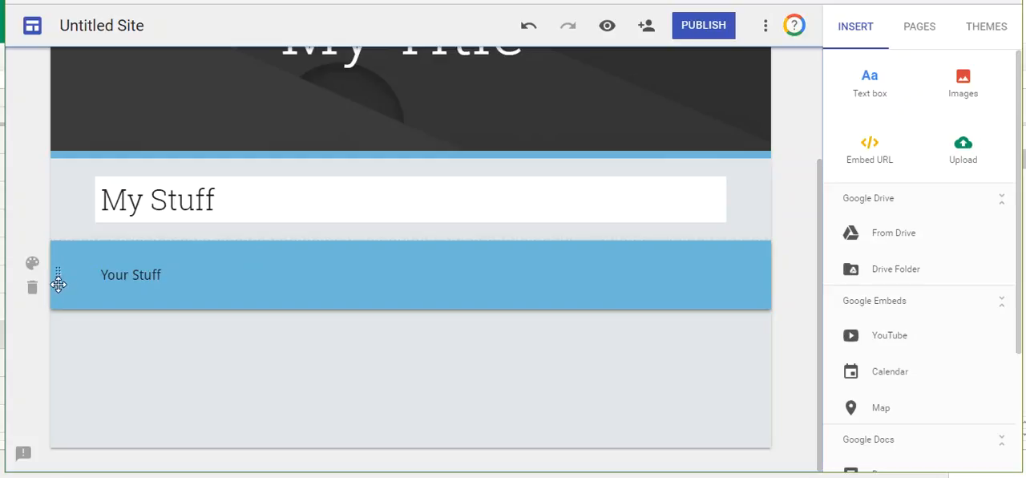
{"action": "left_click_drag", "start_coordinate": [60, 274], "coordinate": [117, 172]}
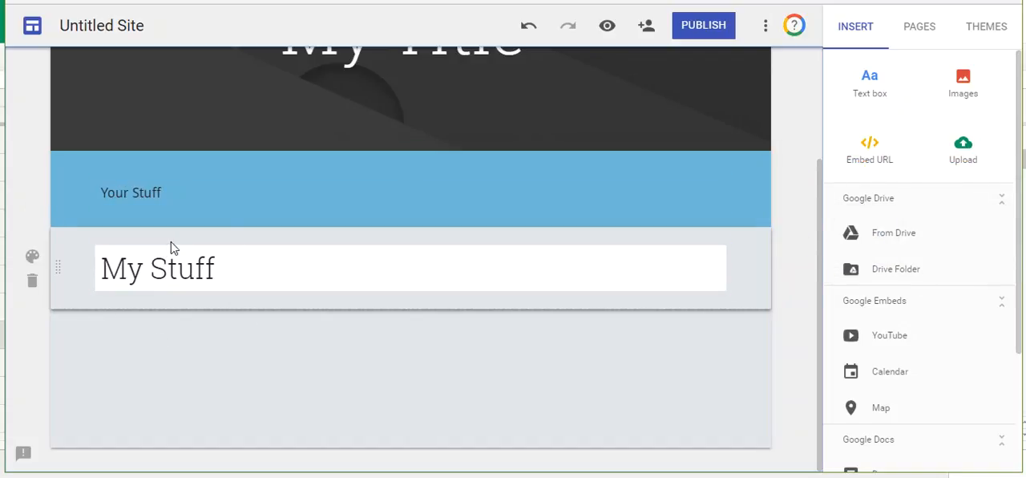
{"action": "left_click_drag", "start_coordinate": [56, 267], "coordinate": [4, 193]}
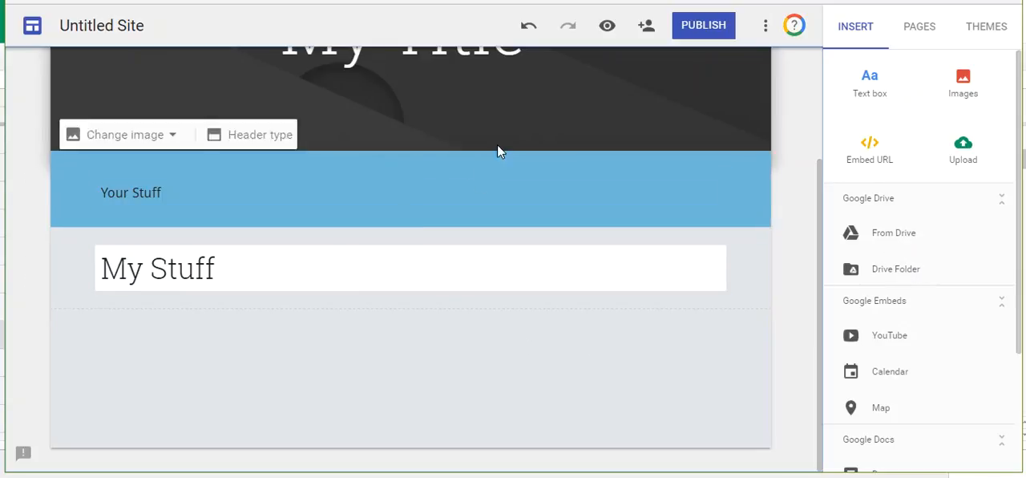
Step: Insert the "Spice Up Your Relati..." document from Google Drive below the "My Stuff" heading
{"action": "left_click", "coordinate": [894, 235]}
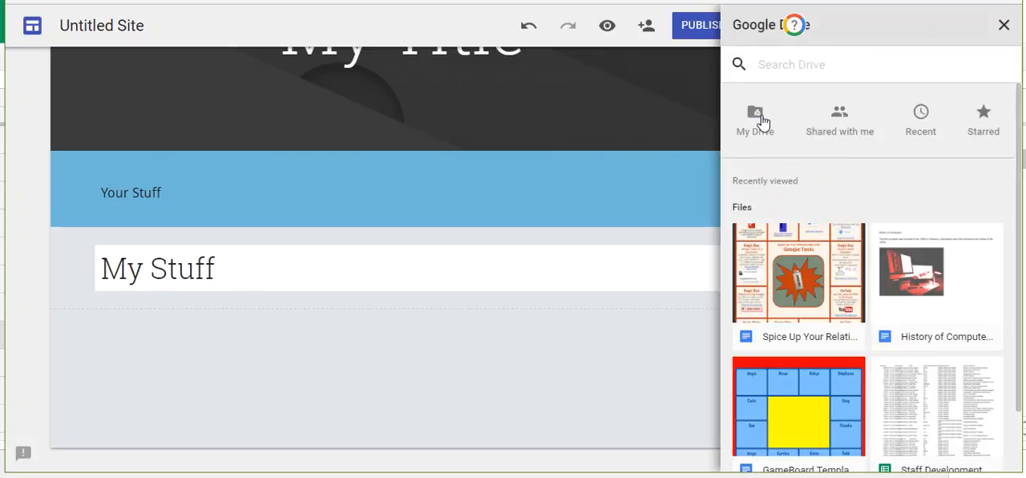
{"action": "left_click", "coordinate": [790, 269]}
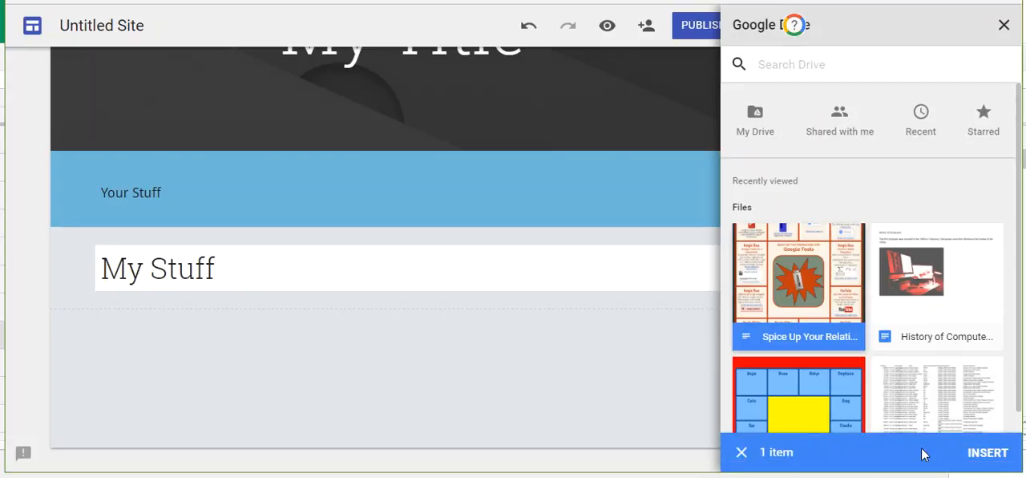
{"action": "left_click", "coordinate": [986, 452]}
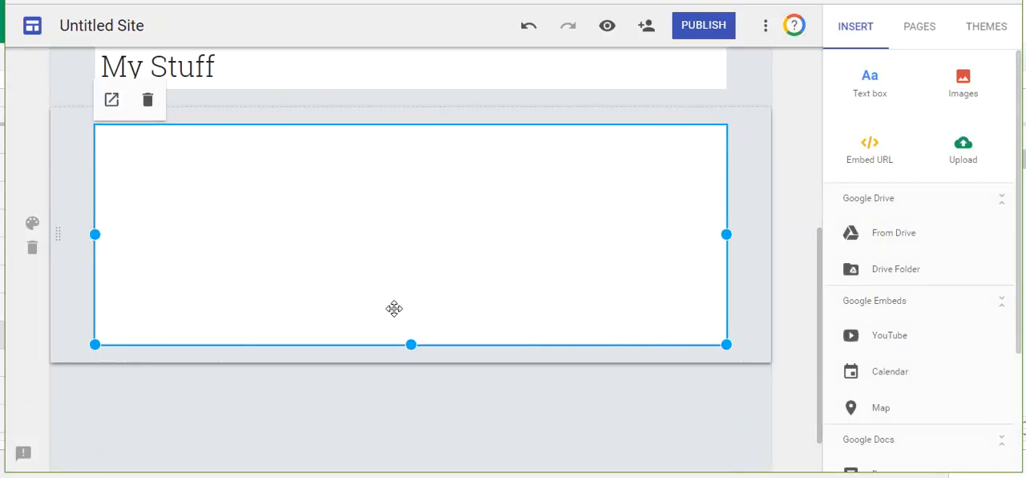
Step: Extend the embedded document's frame downward until the central "Google Tools" cell and its picture show below the first row of cells
{"action": "scroll", "coordinate": [436, 314], "scroll_direction": "down", "scroll_amount": 1}
{"action": "scroll", "coordinate": [459, 225], "scroll_direction": "up", "scroll_amount": 3}
{"action": "scroll", "coordinate": [438, 222], "scroll_direction": "down", "scroll_amount": 2}
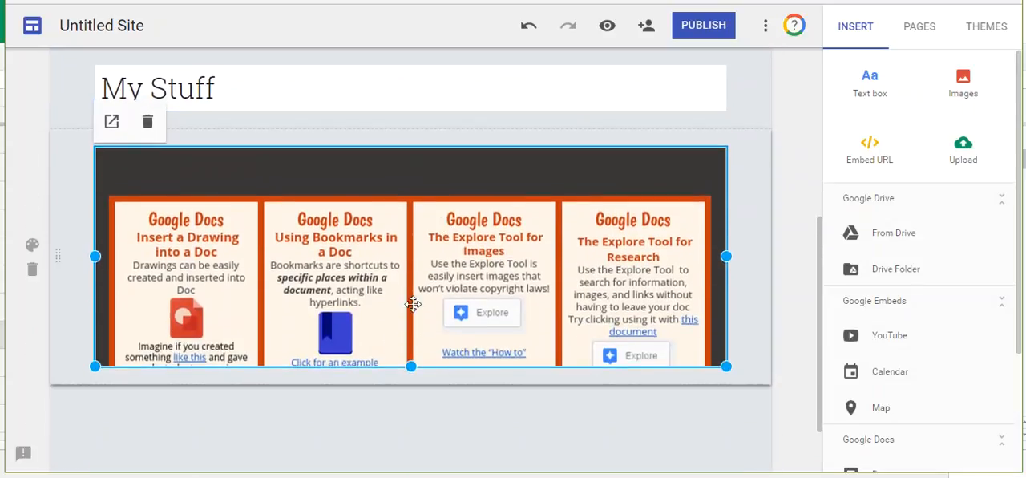
{"action": "left_click_drag", "start_coordinate": [410, 366], "coordinate": [415, 472]}
{"action": "scroll", "coordinate": [465, 345], "scroll_direction": "down", "scroll_amount": 3}
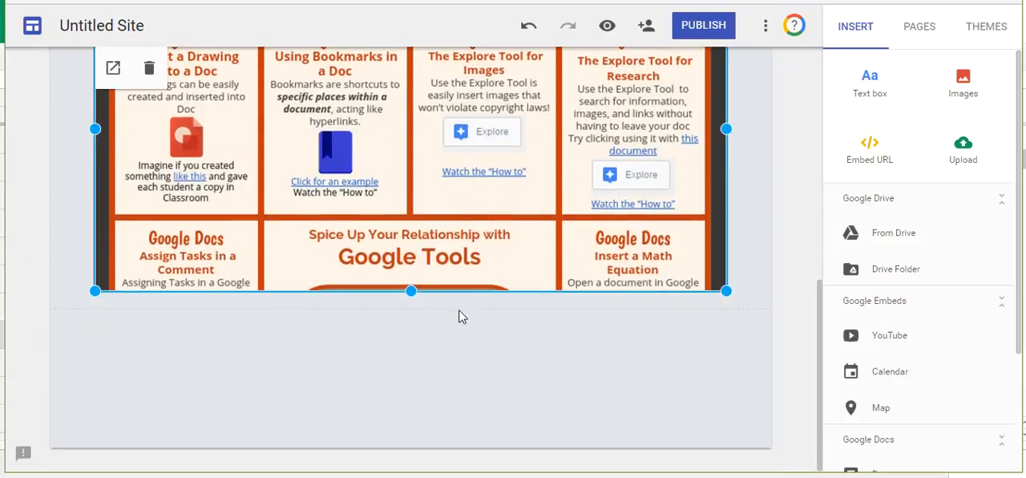
{"action": "left_click_drag", "start_coordinate": [410, 287], "coordinate": [407, 413]}
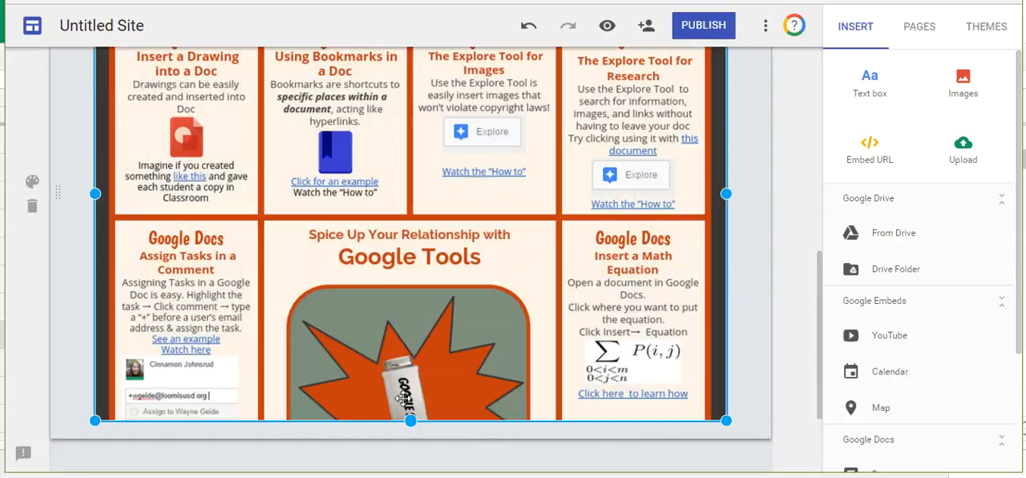
Step: Apply the Emphasis 2 section style to the section containing the embedded document
{"action": "left_click", "coordinate": [32, 181]}
{"action": "left_click", "coordinate": [113, 228]}
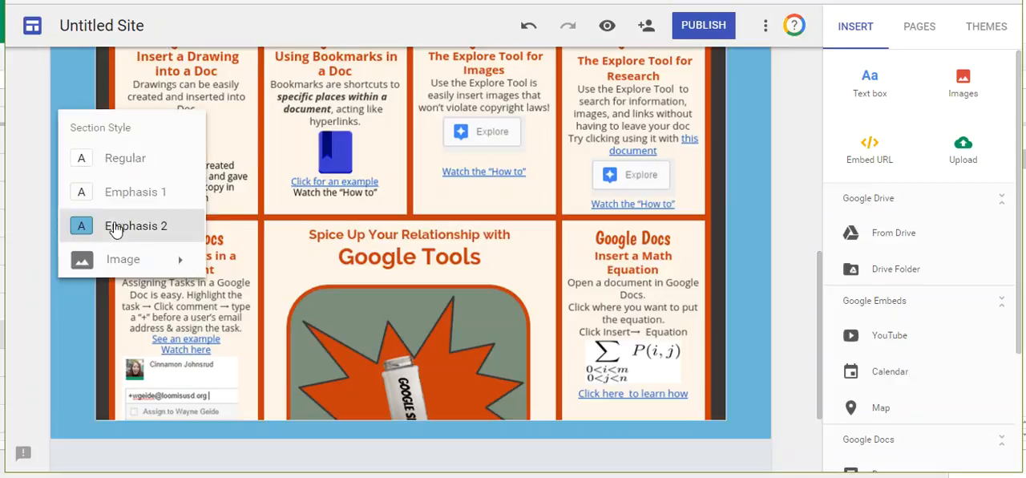
{"action": "scroll", "coordinate": [760, 180], "scroll_direction": "up", "scroll_amount": 6}
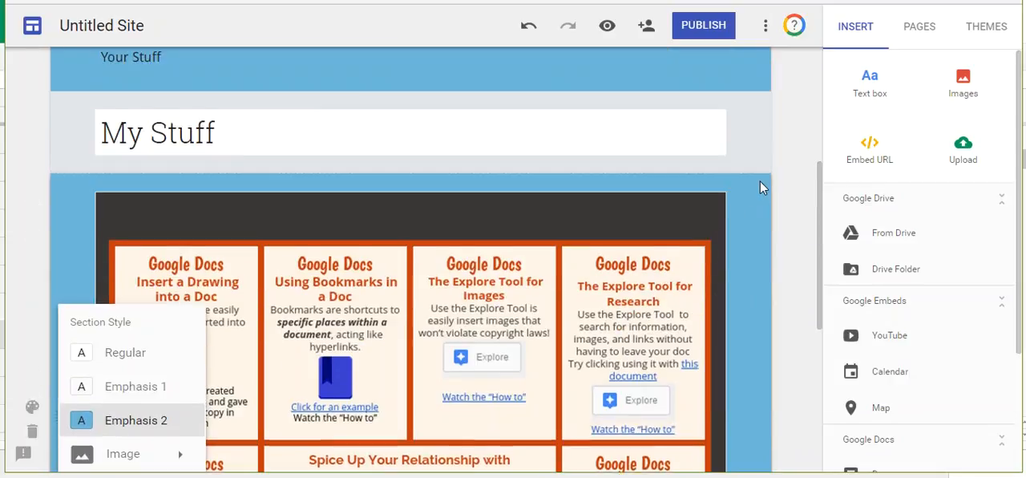
{"action": "scroll", "coordinate": [682, 238], "scroll_direction": "down", "scroll_amount": 1}
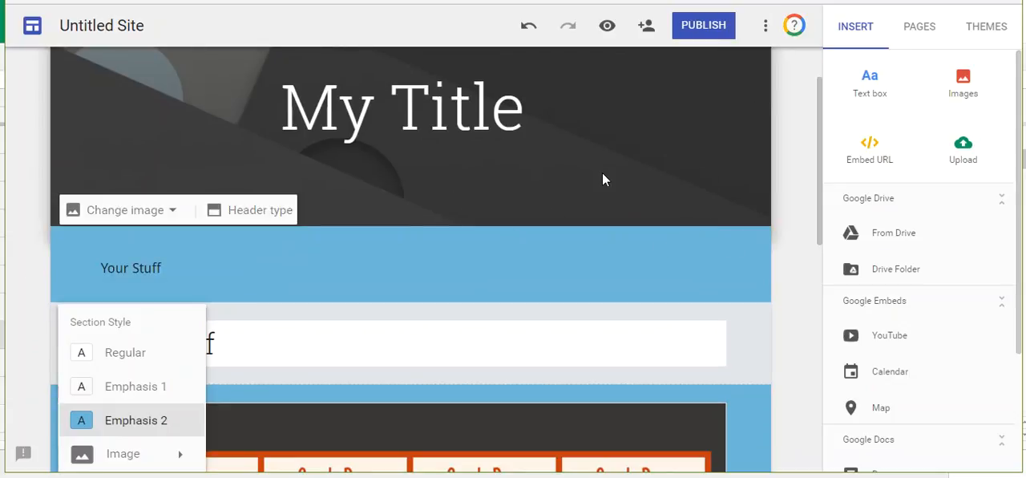
{"action": "scroll", "coordinate": [878, 329], "scroll_direction": "down", "scroll_amount": 3}
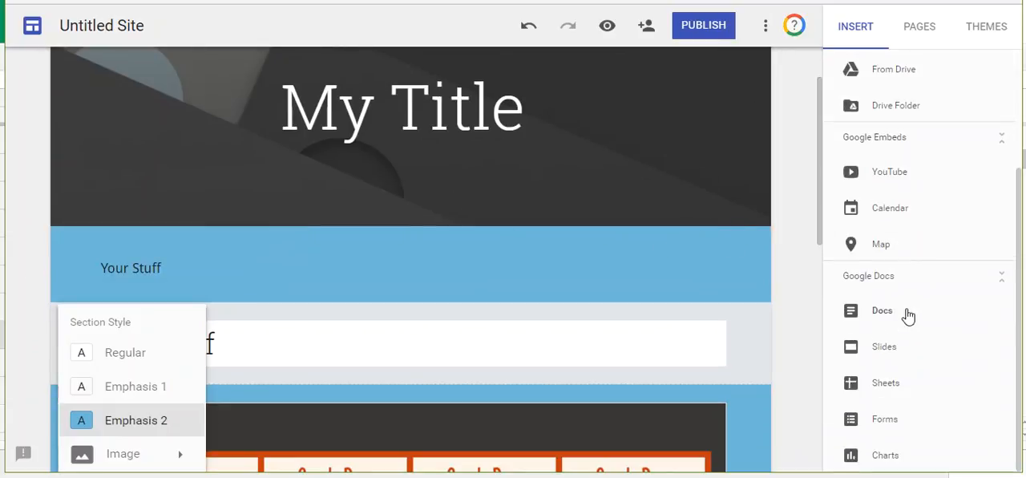
{"action": "scroll", "coordinate": [898, 369], "scroll_direction": "up", "scroll_amount": 3}
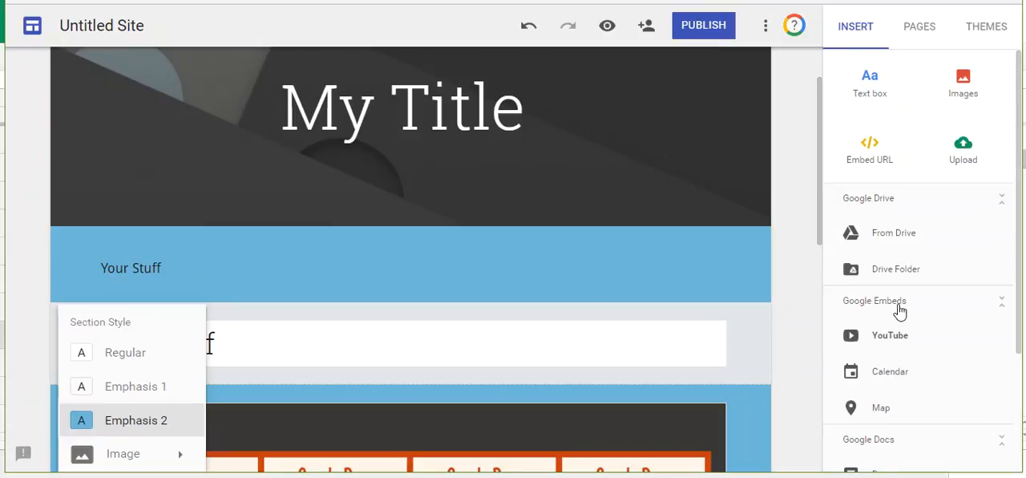
Step: Add a new page named "Page 2" to the site
{"action": "left_click", "coordinate": [920, 31]}
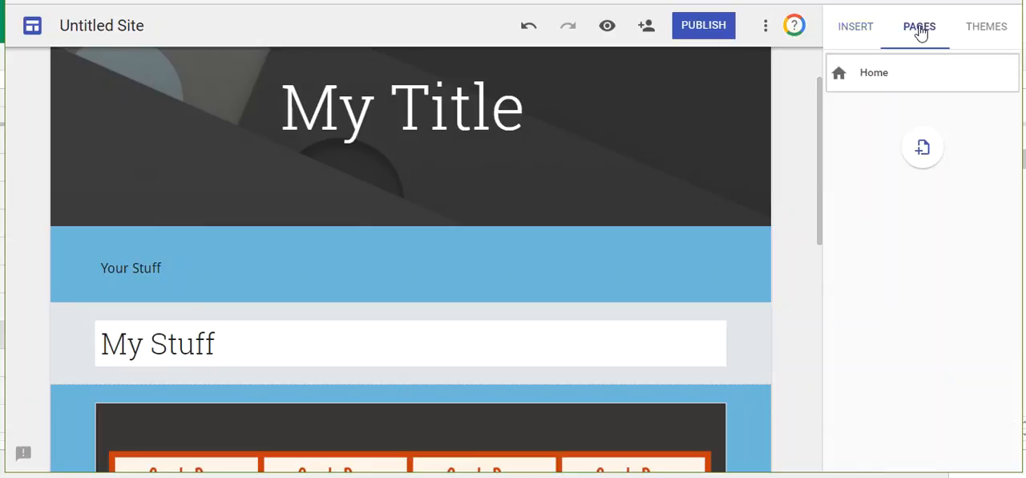
{"action": "left_click", "coordinate": [924, 150]}
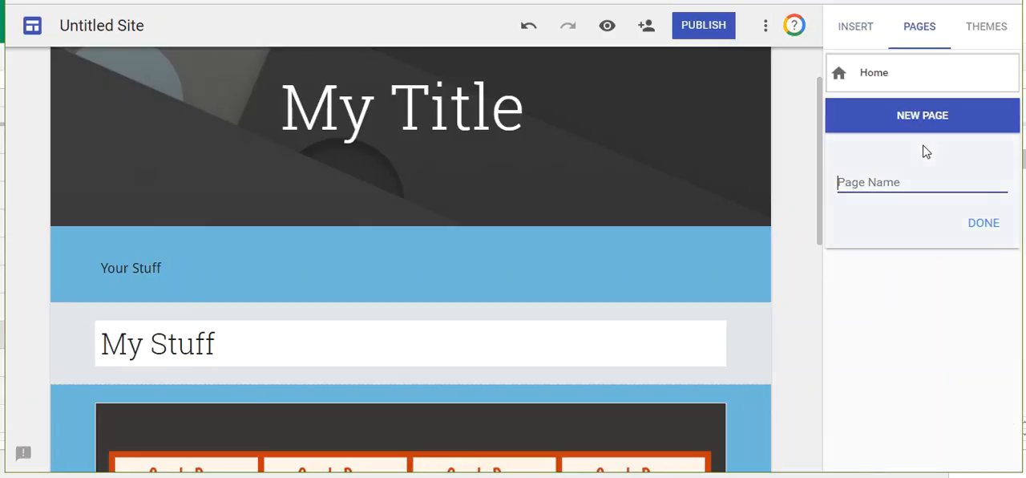
{"action": "type", "text": "Page 2"}
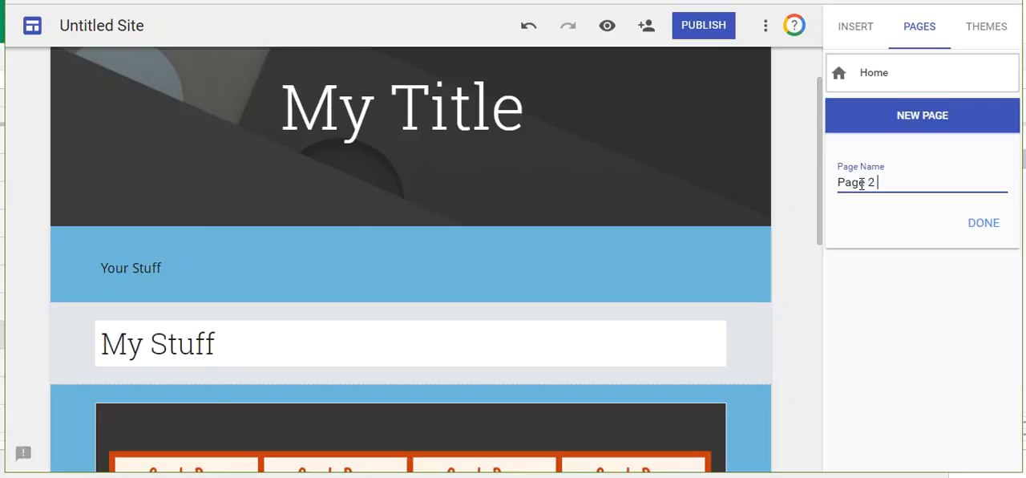
{"action": "left_click", "coordinate": [987, 224]}
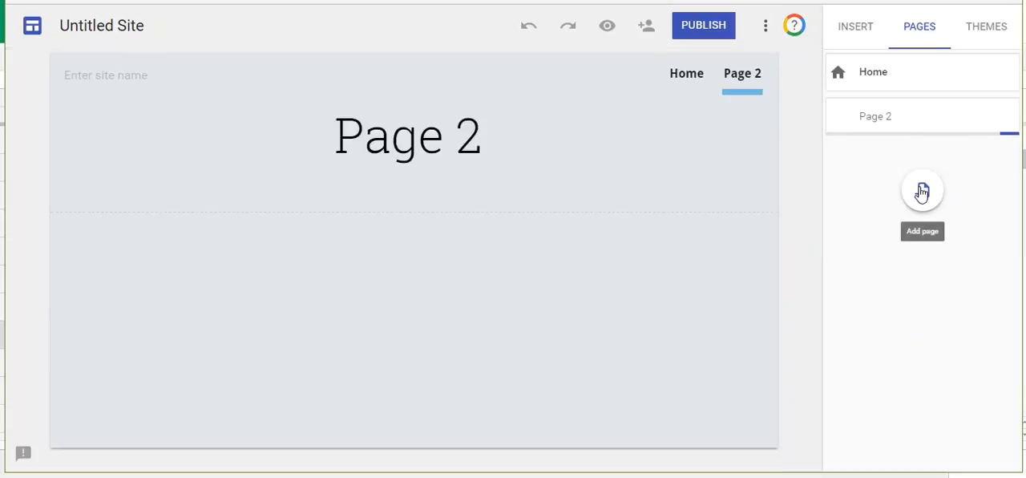
Step: Add another new page named "Page 3" to the site
{"action": "left_click", "coordinate": [924, 191]}
{"action": "type", "text": "Page 3"}
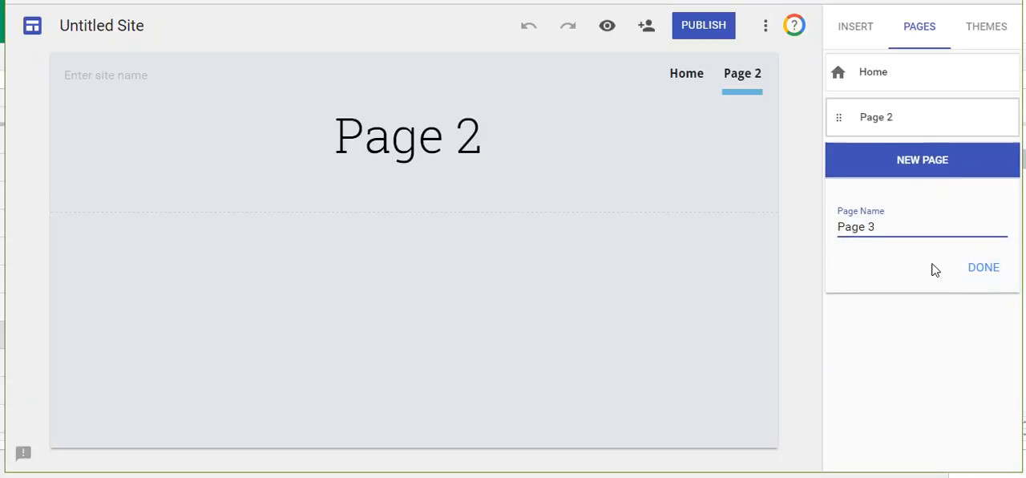
{"action": "left_click", "coordinate": [978, 268]}
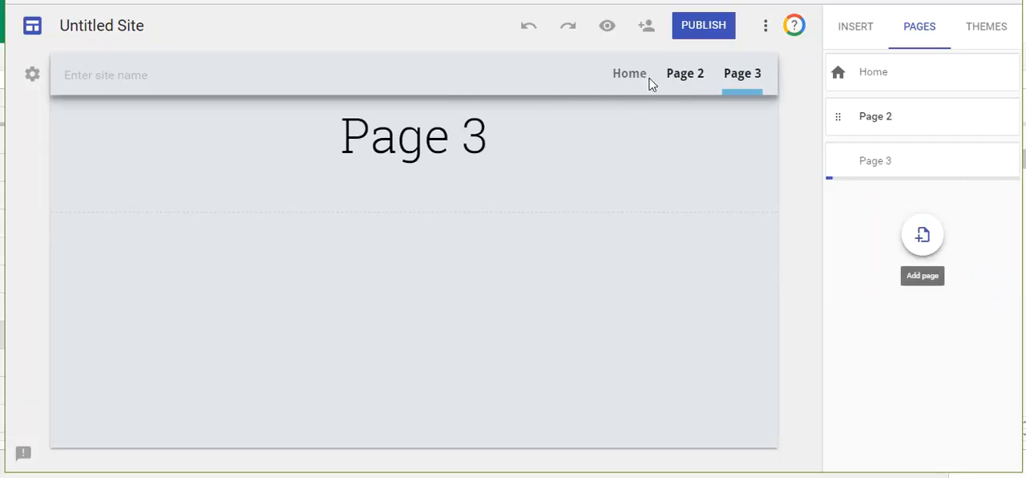
Step: Change the site's navigation mode to Side navigation and check the page links in the side menu
{"action": "left_click", "coordinate": [32, 75]}
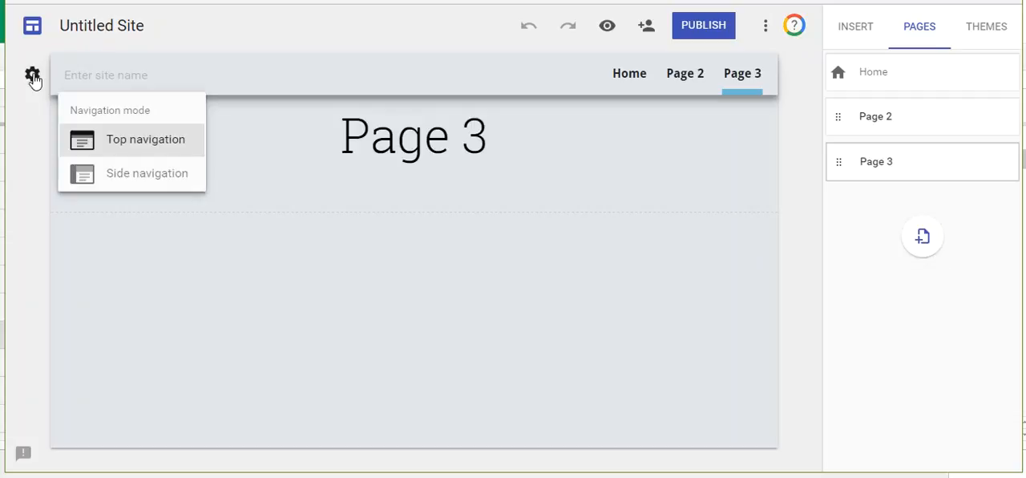
{"action": "left_click", "coordinate": [120, 175]}
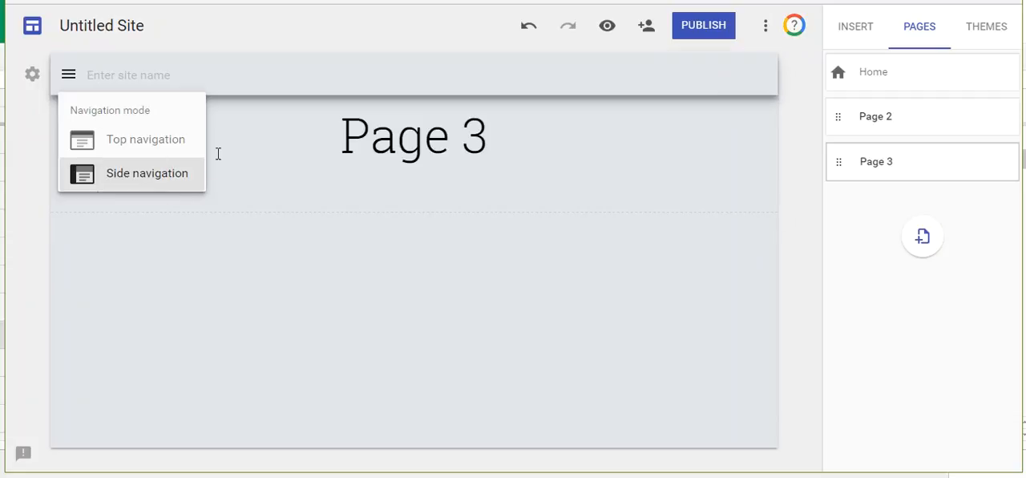
{"action": "left_click", "coordinate": [370, 255]}
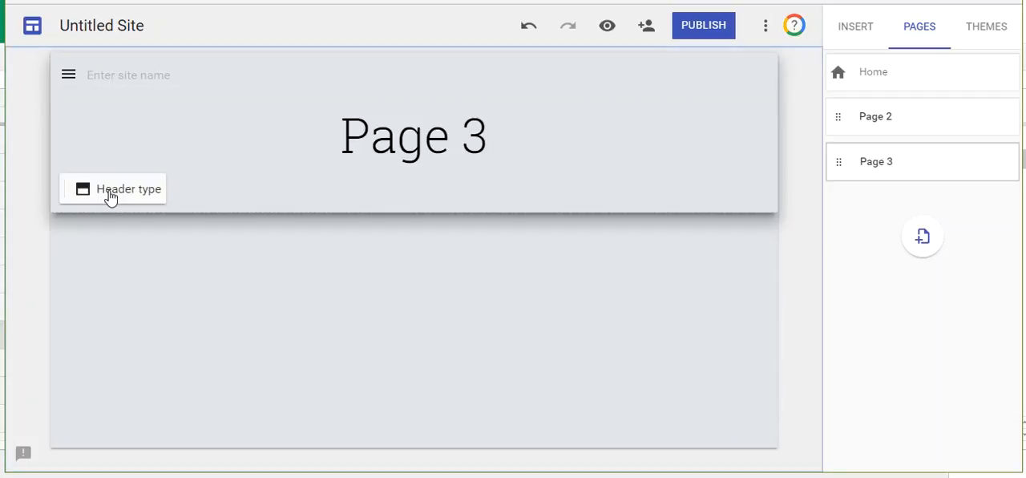
{"action": "left_click", "coordinate": [70, 77]}
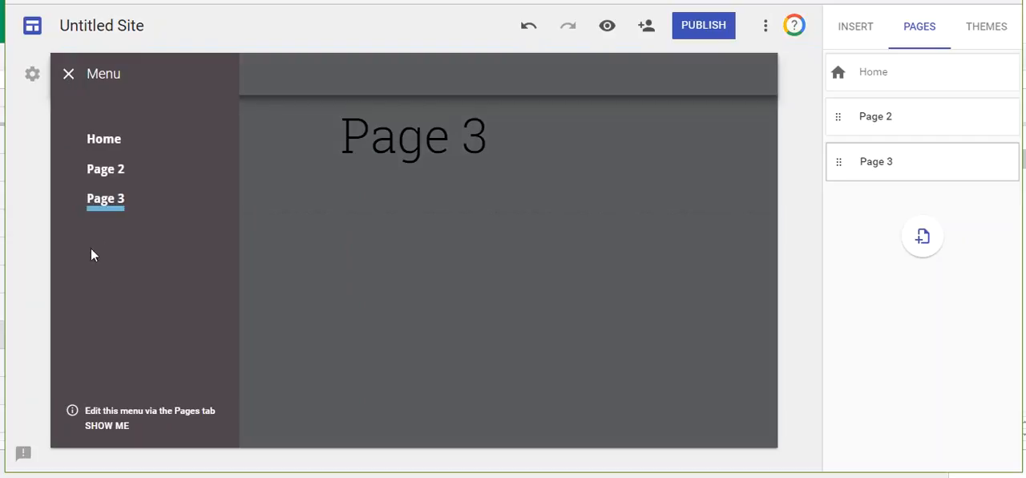
{"action": "left_click", "coordinate": [398, 338]}
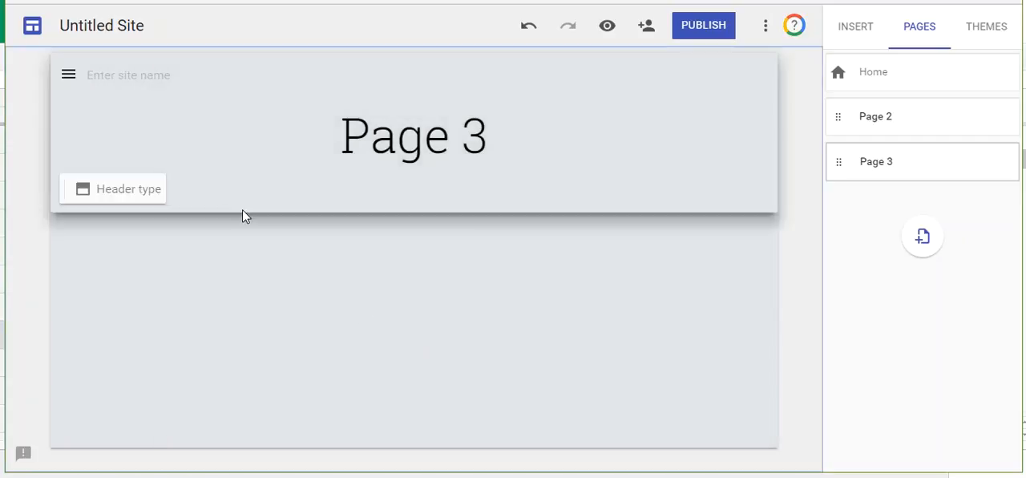
Step: Make Page 3 a subpage of Page 2
{"action": "left_click_drag", "start_coordinate": [842, 162], "coordinate": [892, 118]}
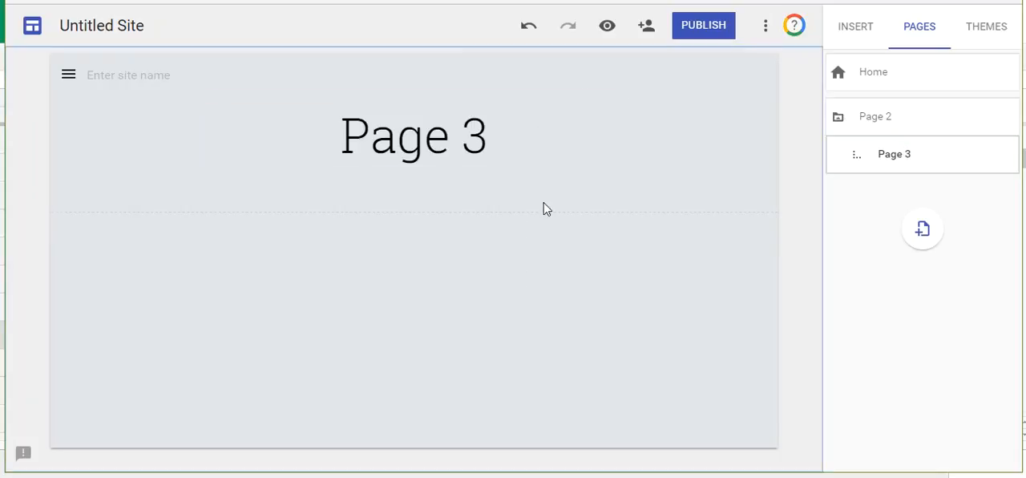
{"action": "left_click", "coordinate": [640, 229]}
Step: Preview the site, examine the Home page from the header to the embedded document, and exit the preview
{"action": "left_click", "coordinate": [608, 28]}
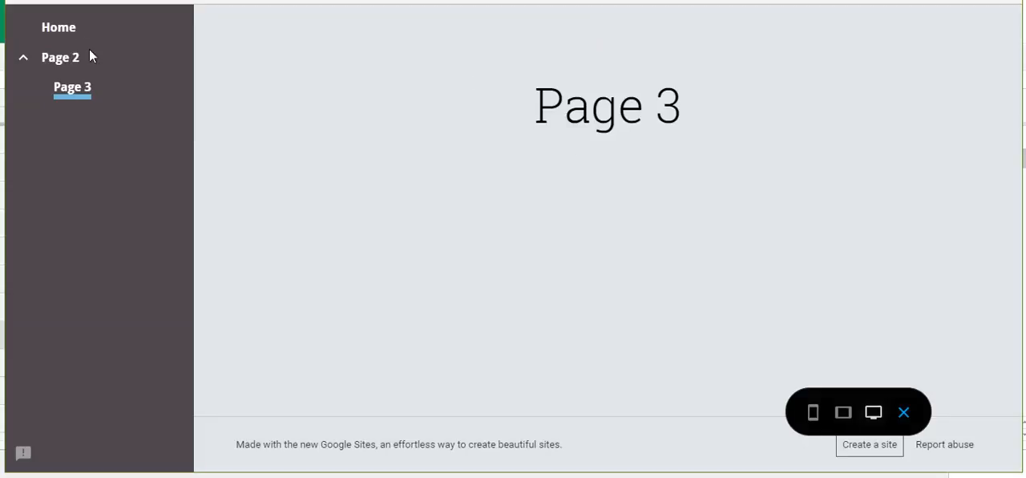
{"action": "left_click", "coordinate": [63, 34]}
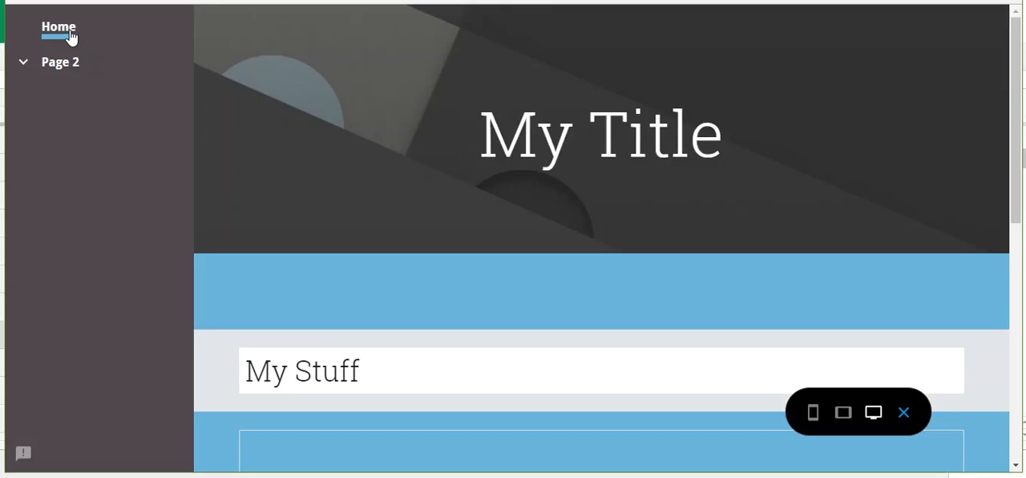
{"action": "scroll", "coordinate": [550, 265], "scroll_direction": "down", "scroll_amount": 6}
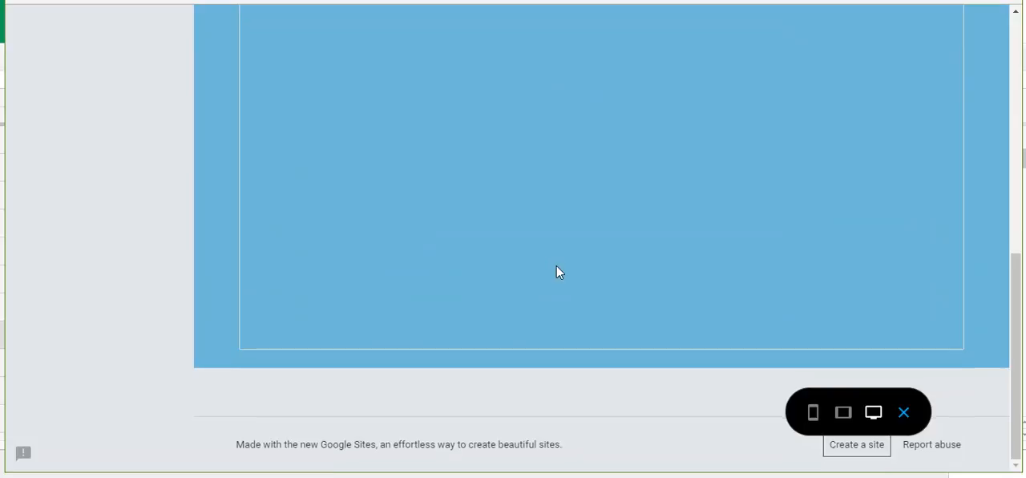
{"action": "scroll", "coordinate": [561, 272], "scroll_direction": "up", "scroll_amount": 5}
{"action": "scroll", "coordinate": [545, 336], "scroll_direction": "down", "scroll_amount": 5}
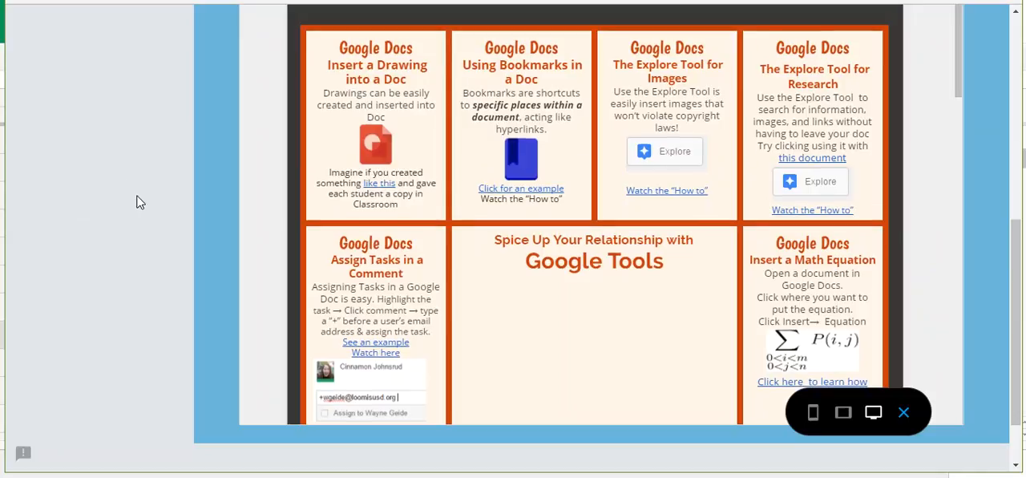
{"action": "scroll", "coordinate": [46, 152], "scroll_direction": "up", "scroll_amount": 5}
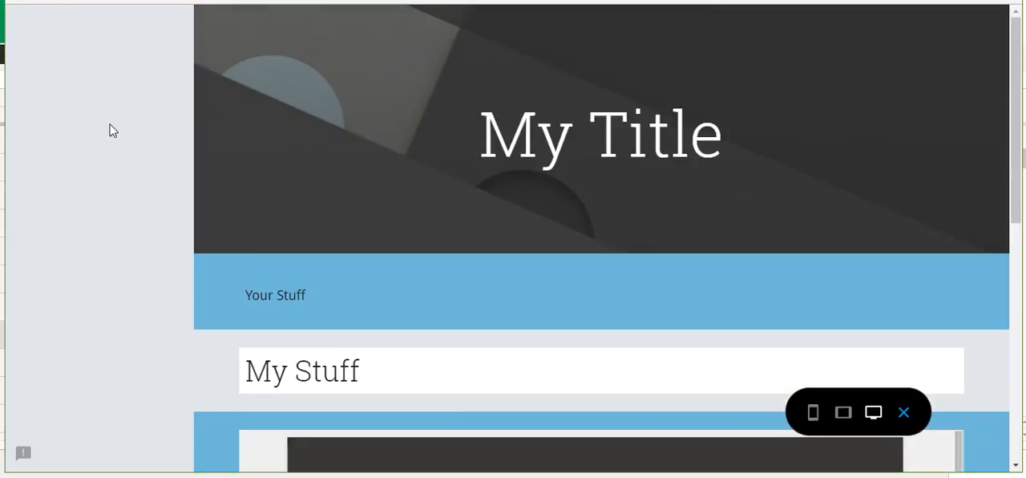
{"action": "left_click", "coordinate": [905, 412]}
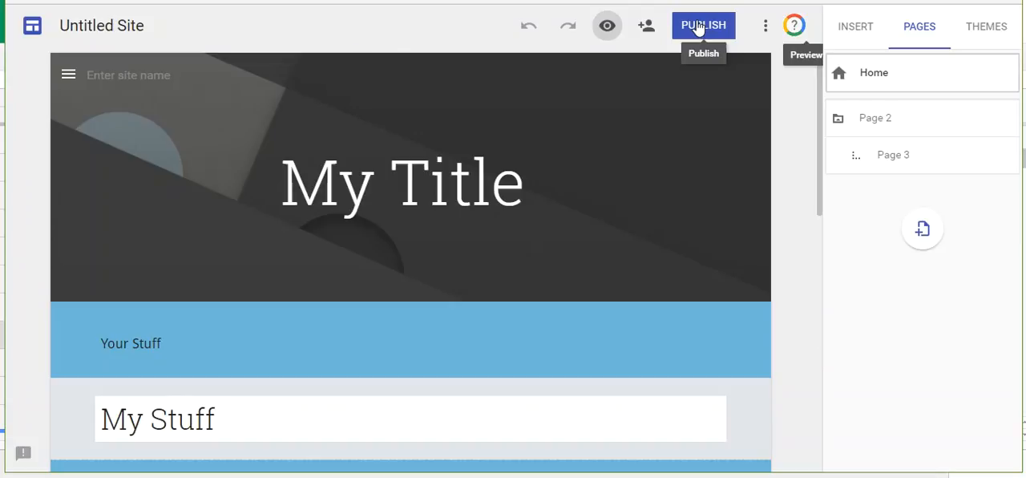
Step: Review the site's publishing options without publishing, and view the settings for adding editors without inviting anyone
{"action": "left_click", "coordinate": [700, 28]}
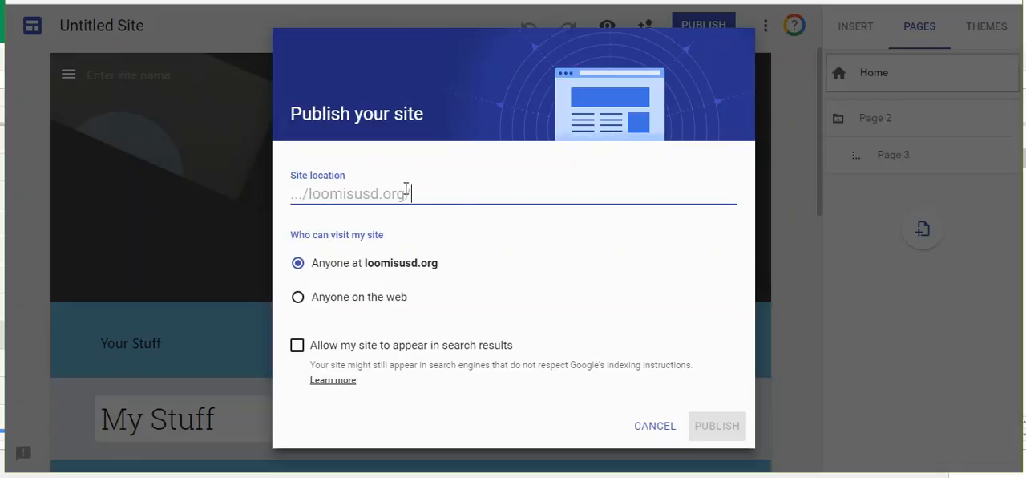
{"action": "left_click", "coordinate": [654, 427]}
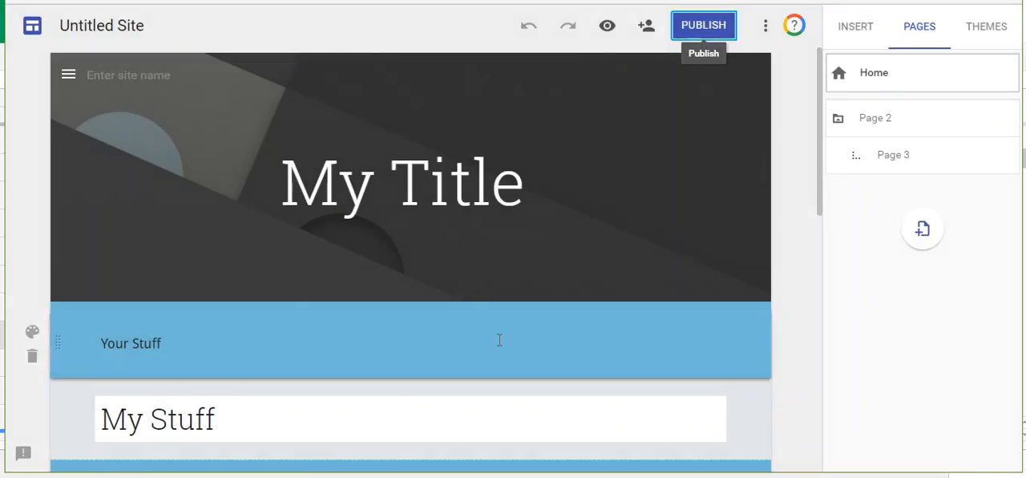
{"action": "left_click", "coordinate": [648, 28]}
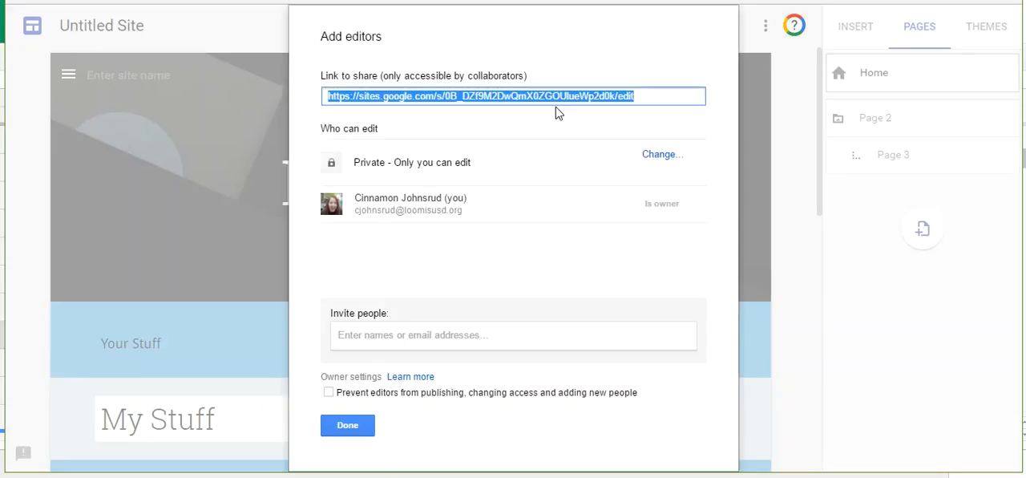
{"action": "left_click", "coordinate": [363, 425]}
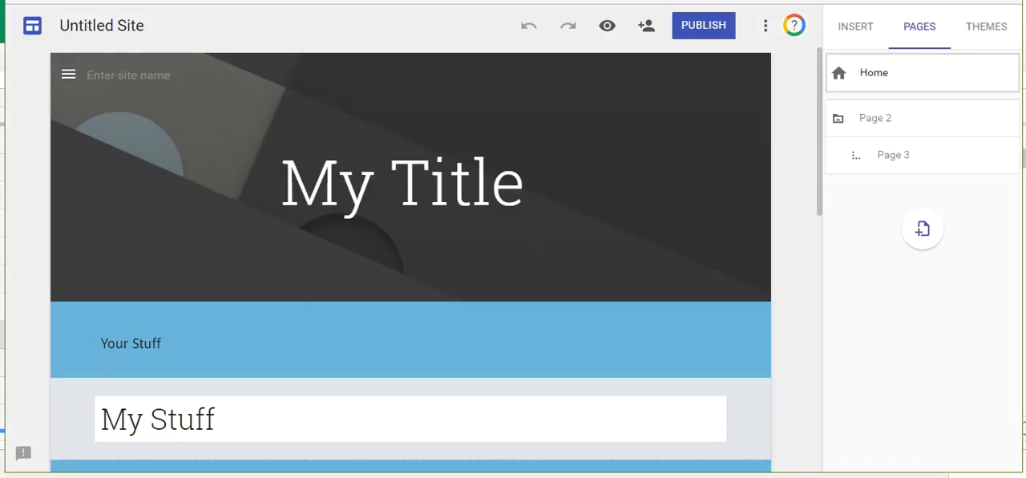